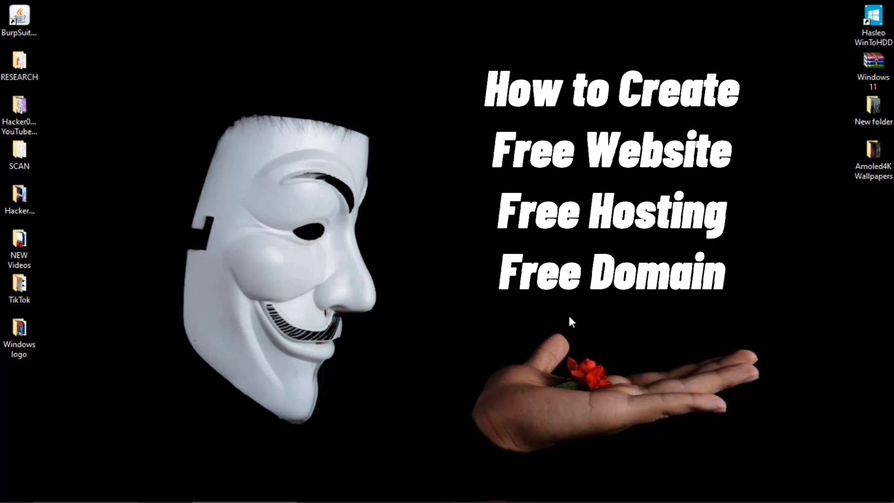
# Step: Restore the minimized Chrome window from the taskbar
pyautogui.click(91, 491)
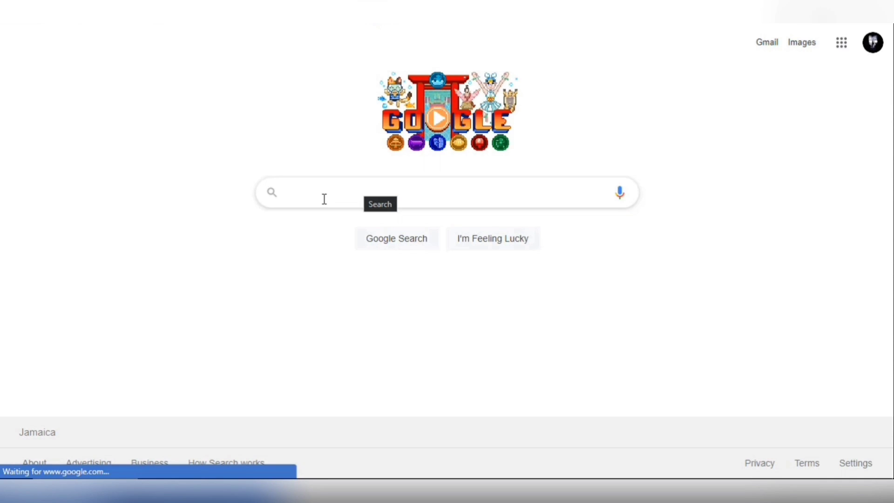
pyautogui.write('prof')
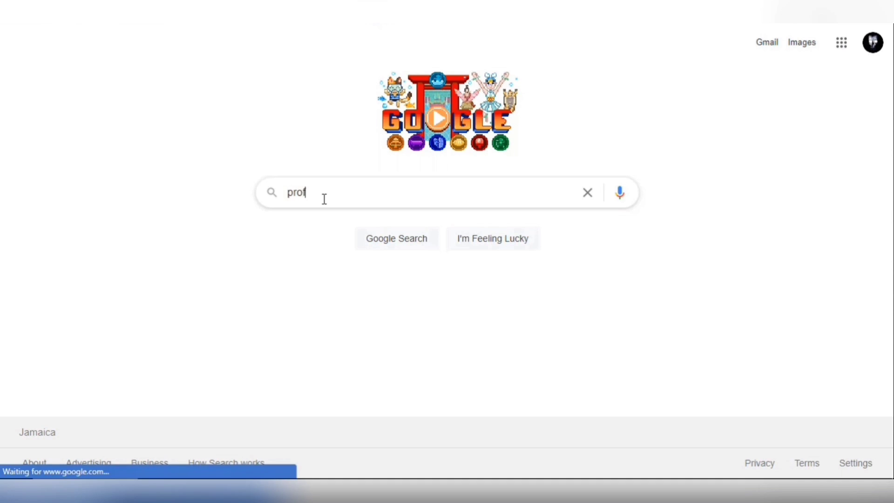
pyautogui.write('reehost')
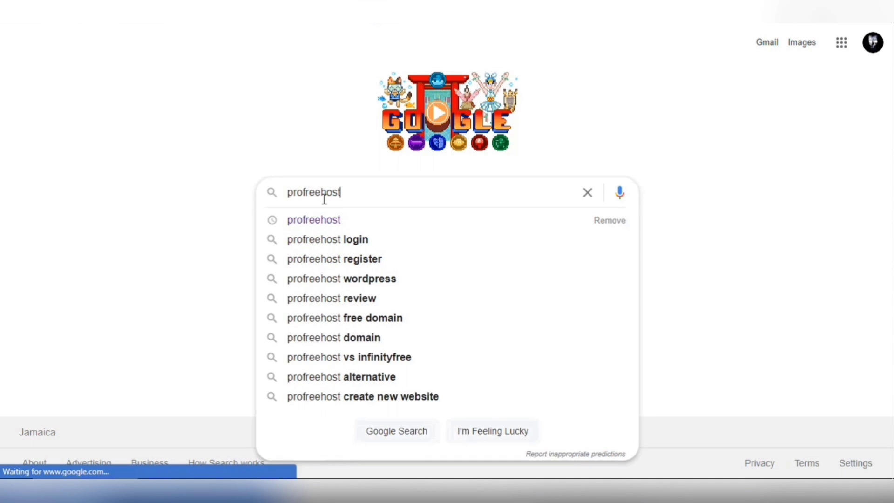
# Step: Search Google for profreehost and reach the ProFreeHost home page
pyautogui.press('Return')
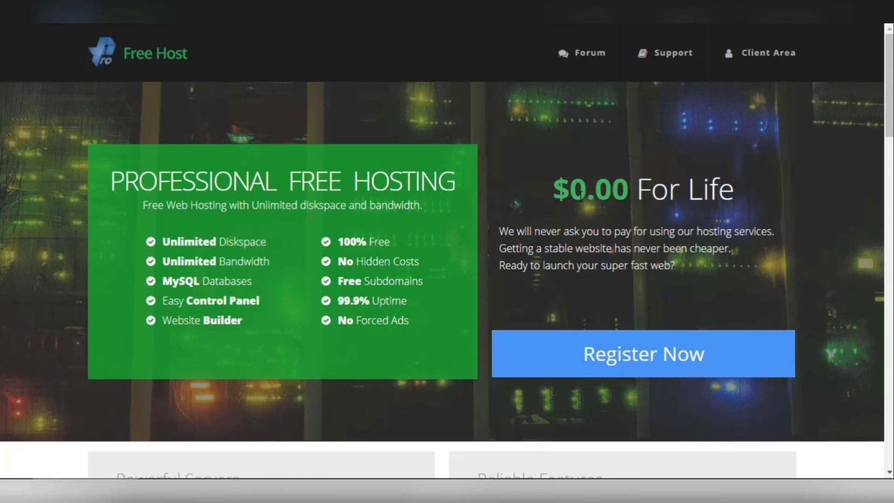
# Step: Highlight the $0.00 For Life headline and go to Register Now for the client area
pyautogui.moveTo(707, 203); pyautogui.dragTo(551, 189)
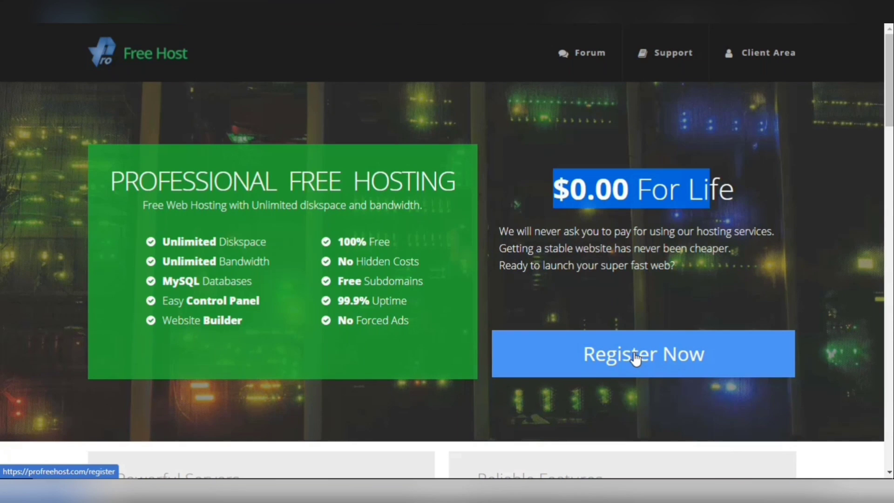
pyautogui.click(635, 358)
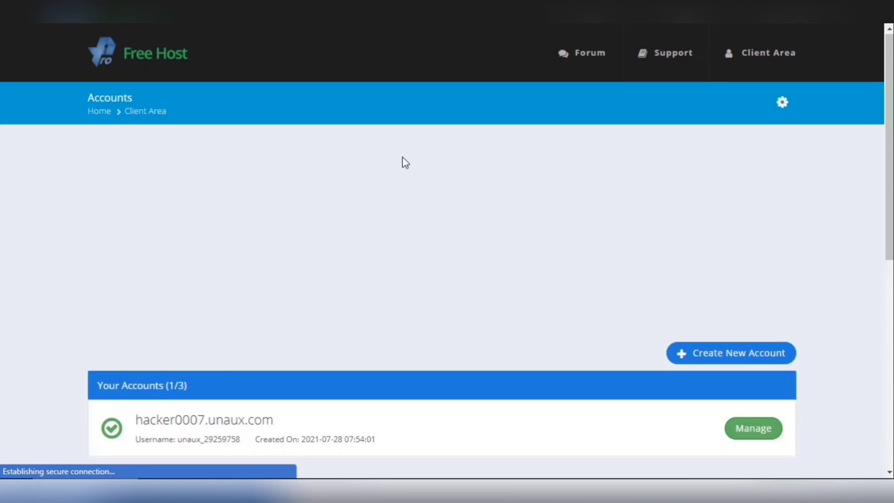
pyautogui.scroll(-1, 452, 201)
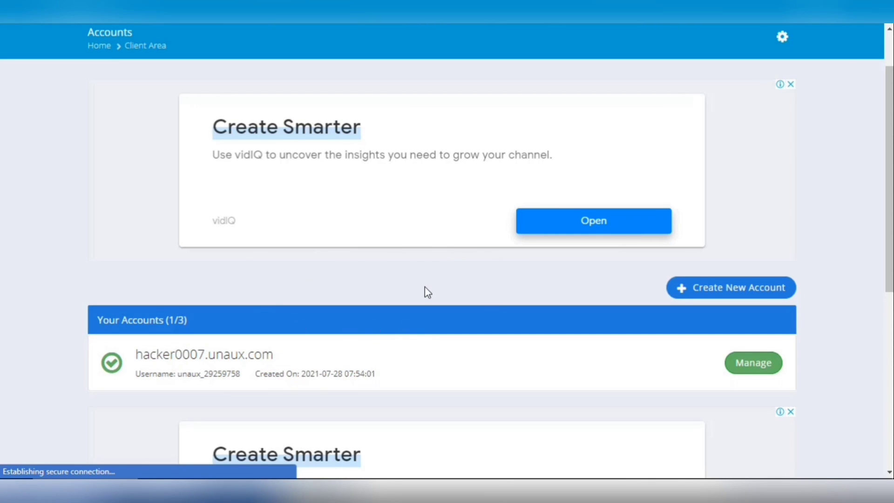
pyautogui.scroll(-2, 426, 289)
pyautogui.scroll(3, 424, 291)
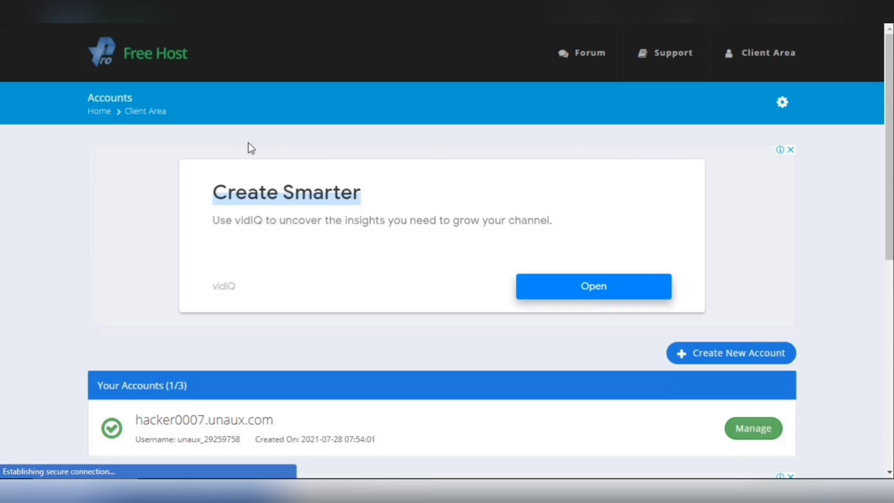
pyautogui.scroll(-2, 559, 266)
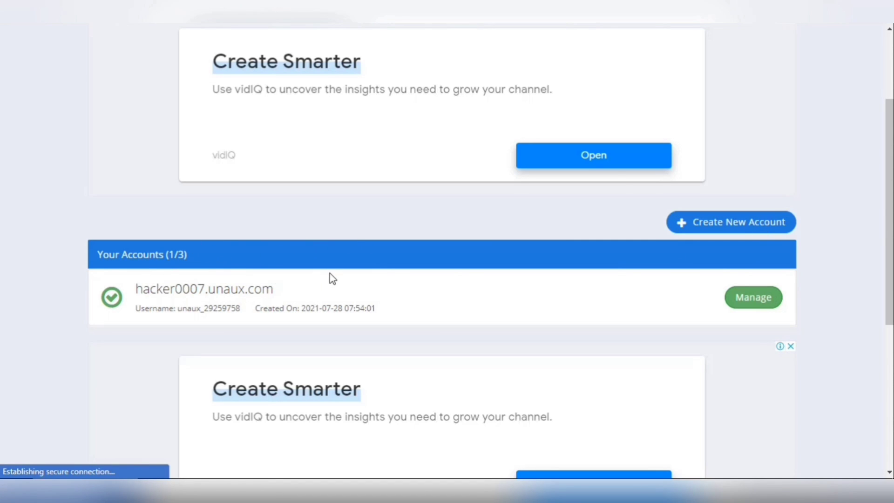
# Step: Start a new hosting account, dismiss the ad, and enter the website name hacker0007youtube
pyautogui.click(720, 224)
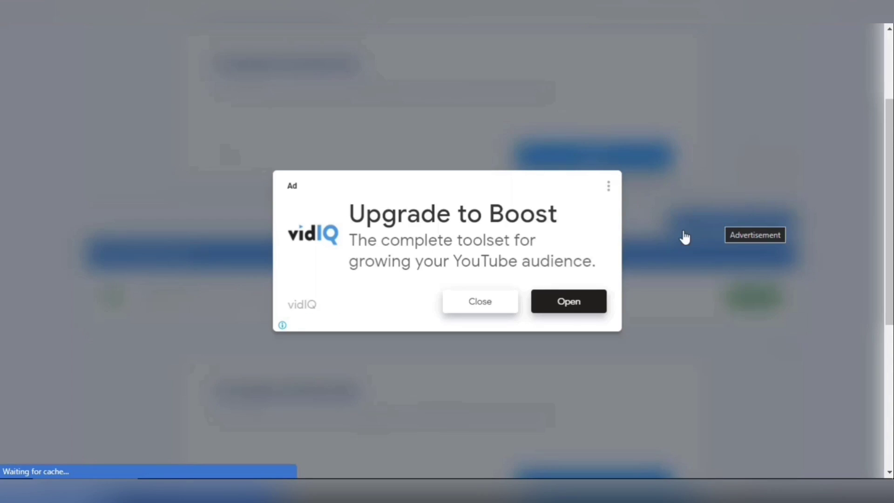
pyautogui.click(459, 307)
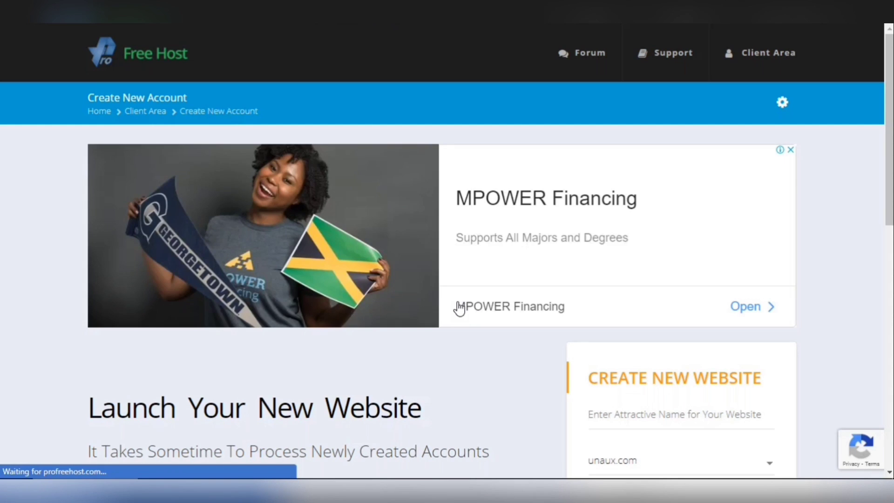
pyautogui.scroll(-3, 459, 308)
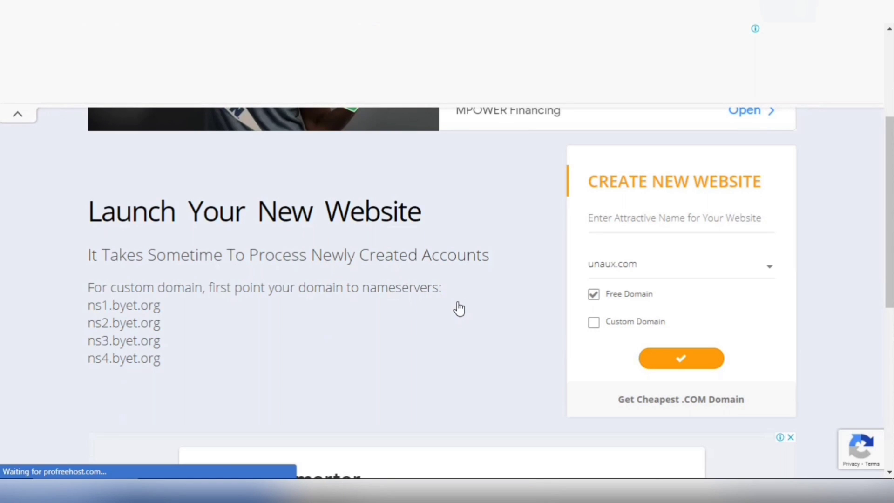
pyautogui.scroll(4, 459, 307)
pyautogui.scroll(-2, 459, 307)
pyautogui.scroll(-2, 459, 308)
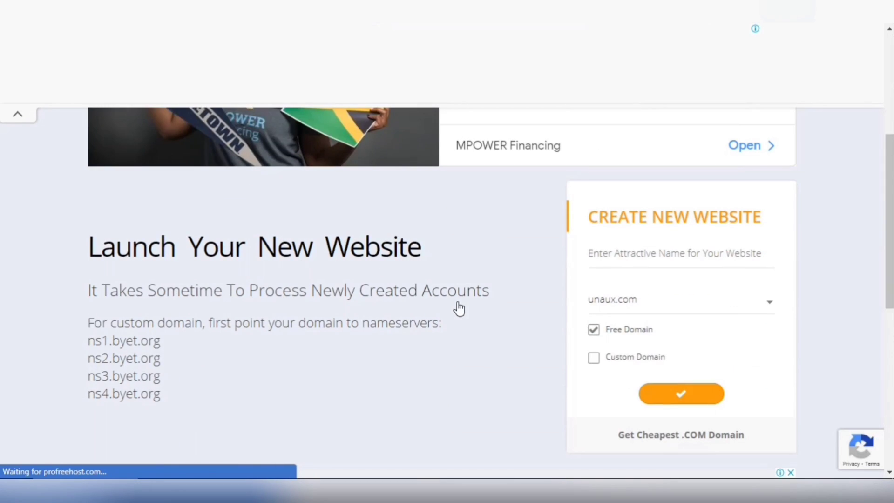
pyautogui.click(626, 256)
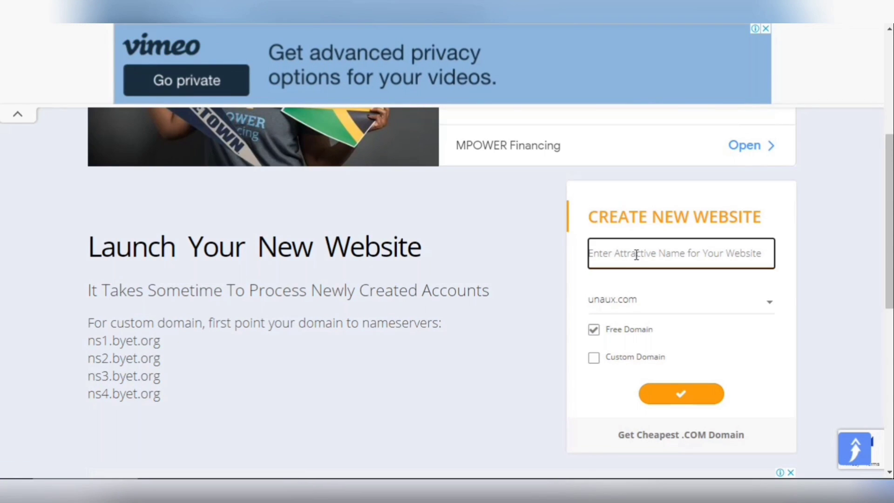
pyautogui.write('l')
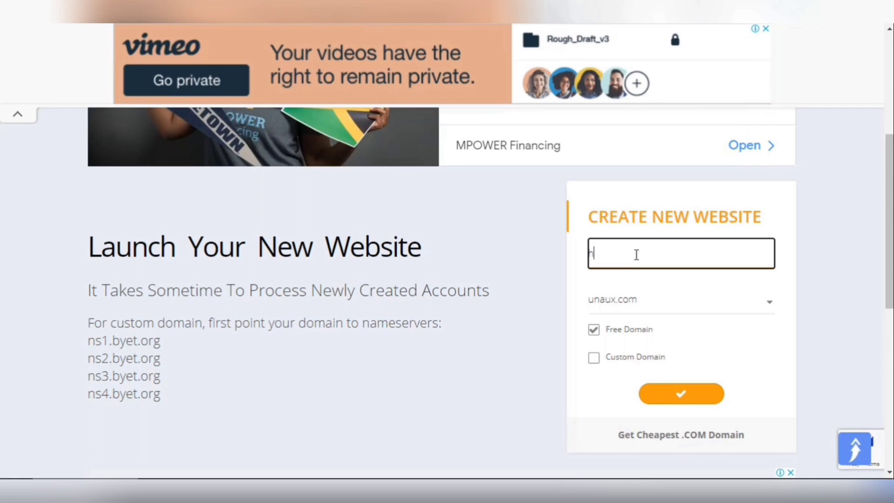
pyautogui.write('acker0007')
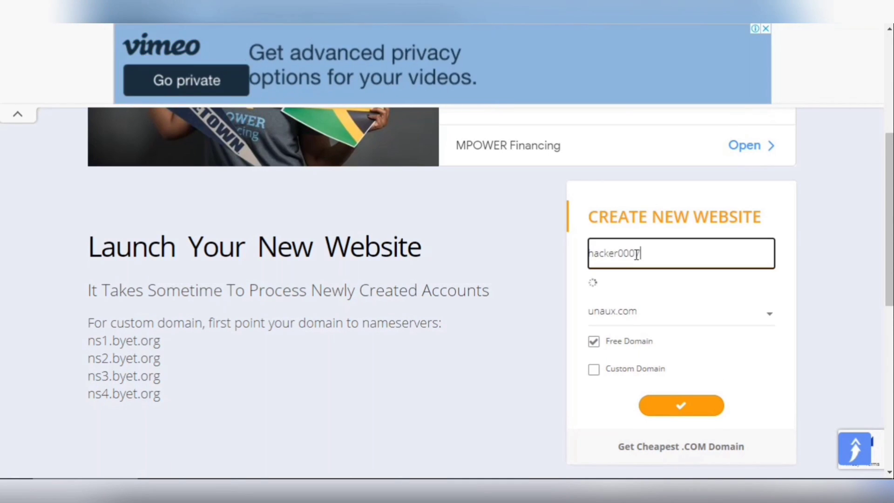
pyautogui.write('youtube')
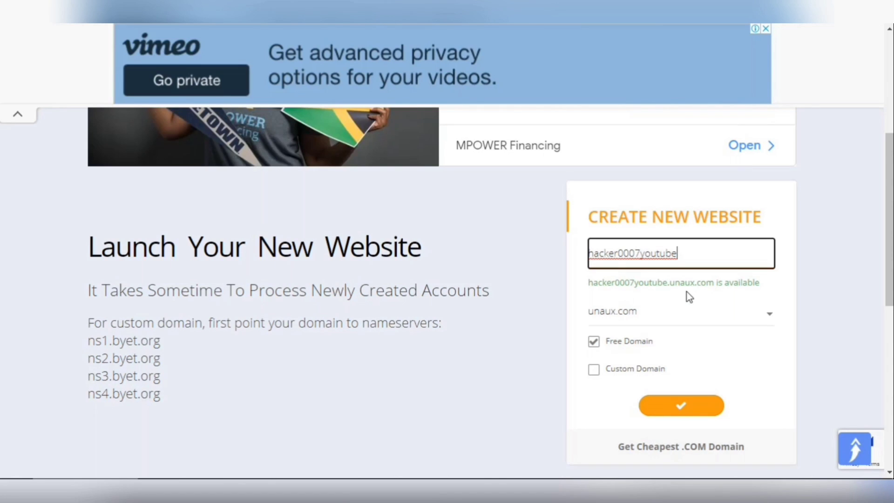
# Step: Submit the hacker0007youtube.unaux.com request, then manage it and reach its Control Panel
pyautogui.click(674, 409)
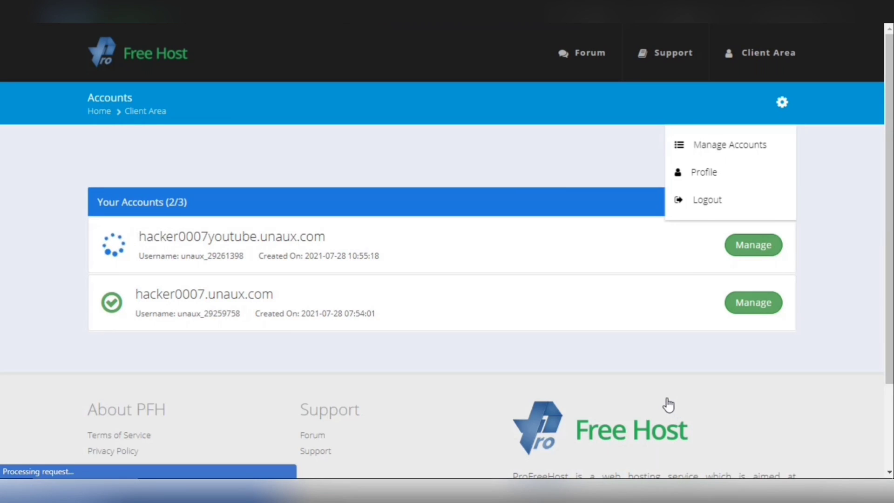
pyautogui.scroll(-2, 529, 353)
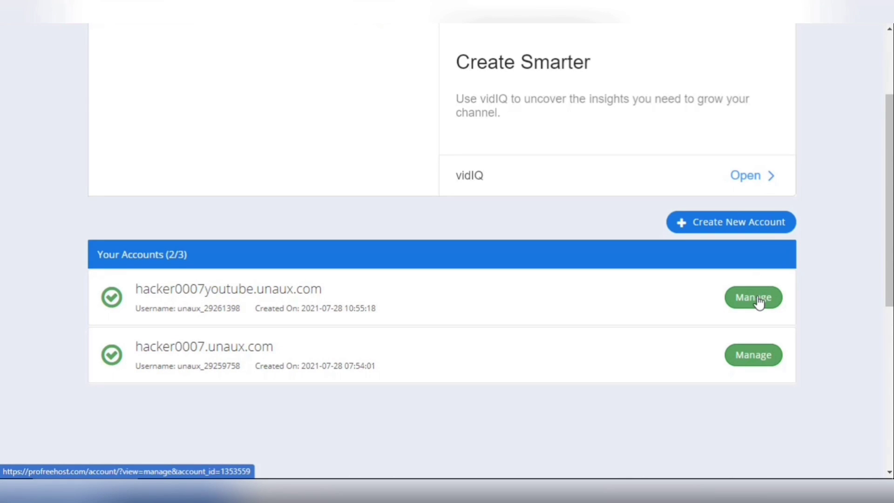
pyautogui.click(758, 301)
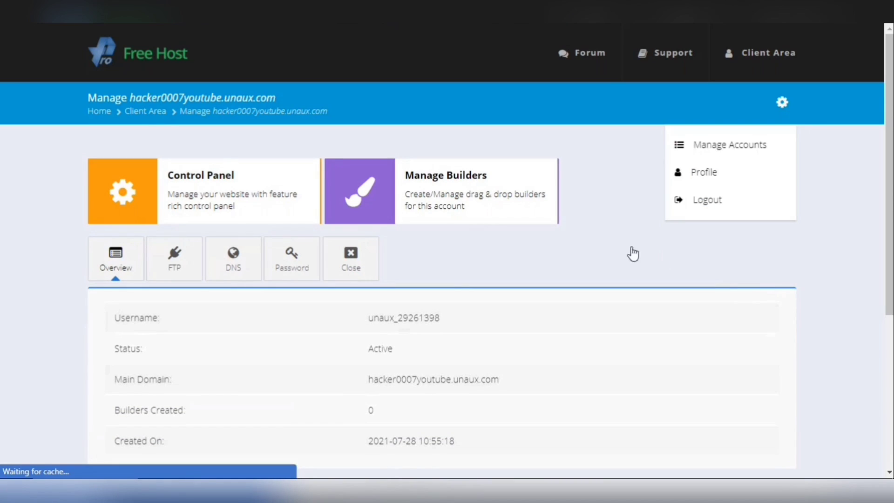
pyautogui.scroll(-2, 202, 224)
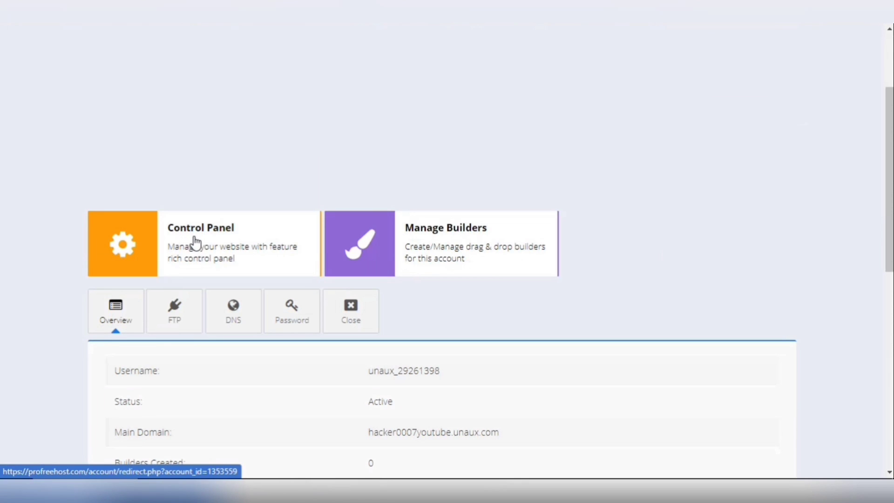
pyautogui.click(195, 240)
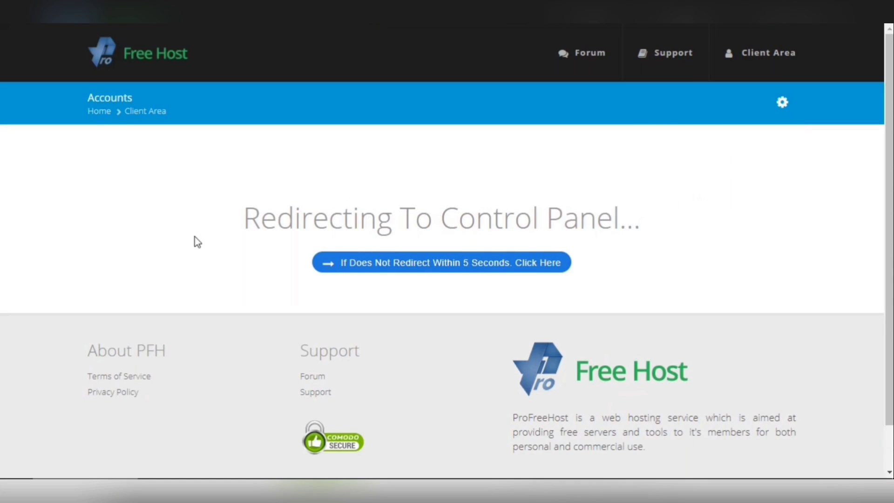
pyautogui.scroll(-2, 197, 242)
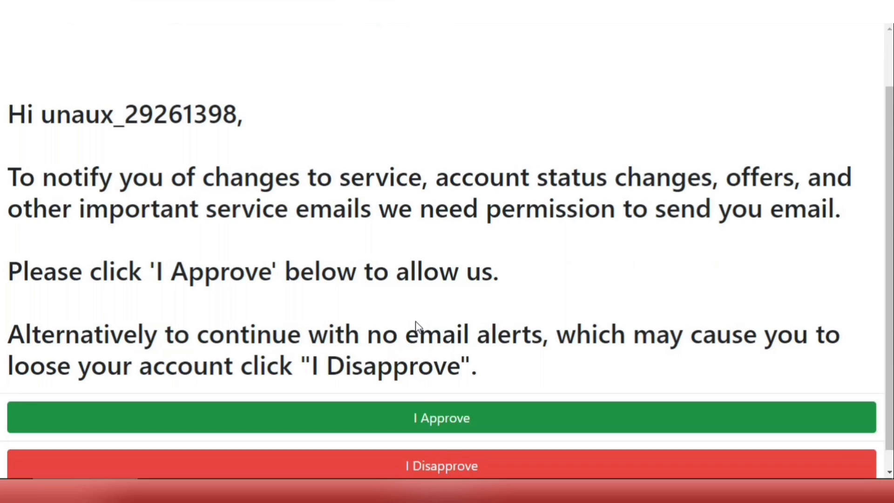
pyautogui.scroll(-1, 414, 321)
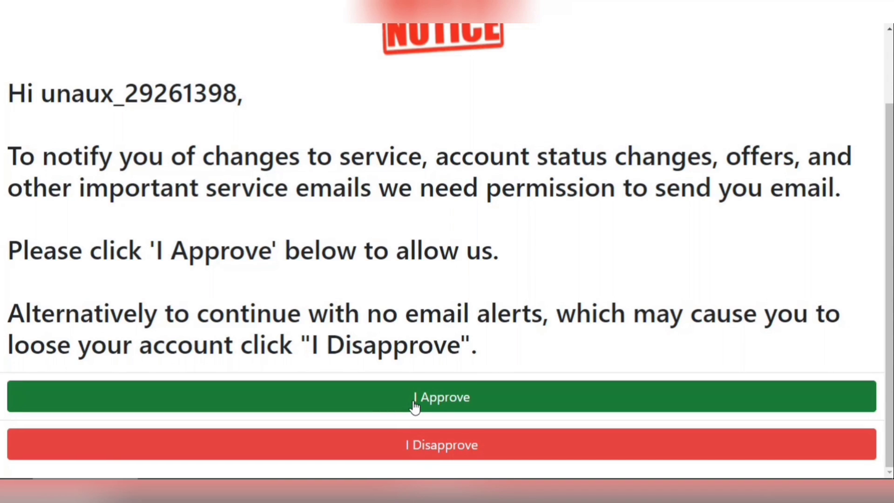
# Step: Approve service emails so the VistaPanel control panel loads
pyautogui.click(430, 400)
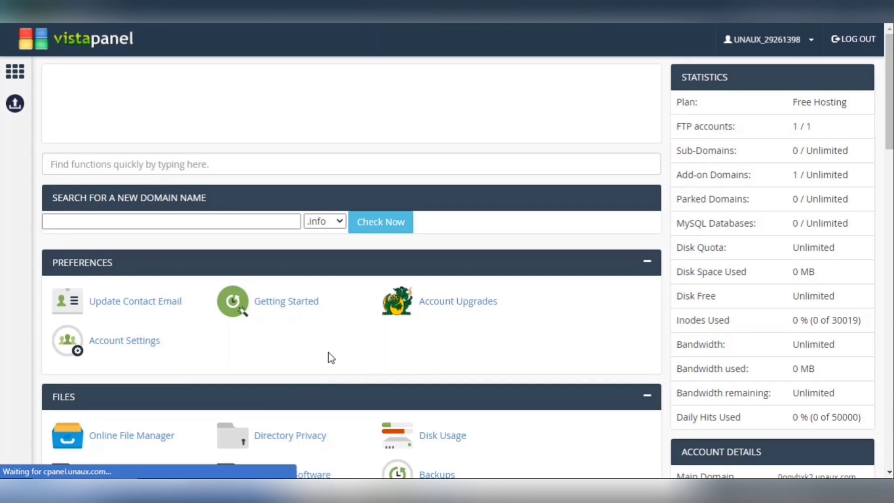
pyautogui.scroll(-5, 328, 353)
pyautogui.scroll(-3, 329, 352)
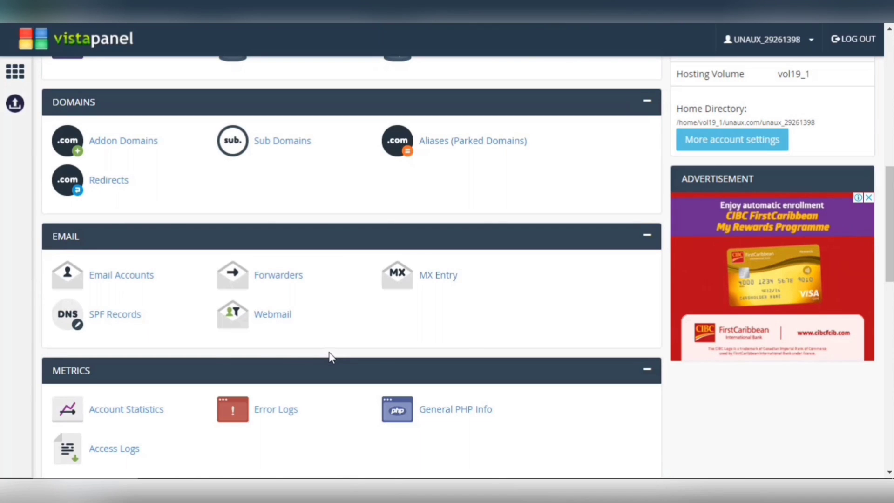
pyautogui.scroll(-4, 330, 356)
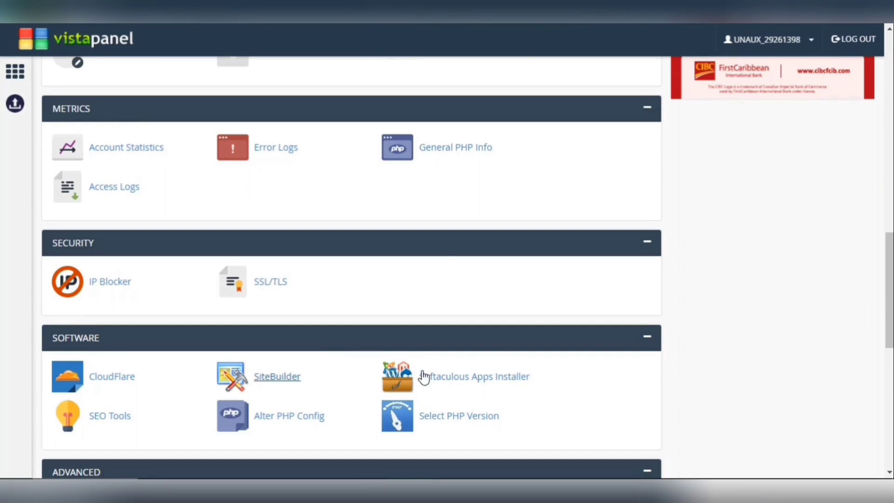
# Step: Launch the Softaculous Apps Installer from VistaPanel's Software section
pyautogui.click(460, 379)
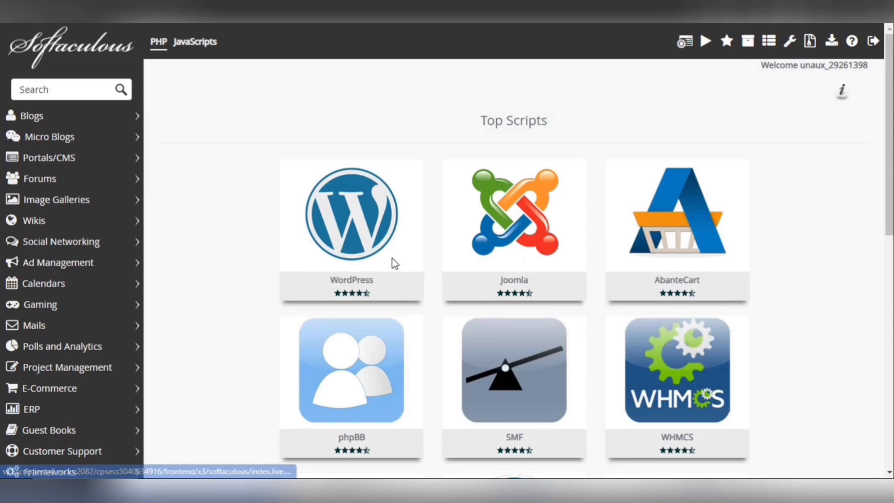
pyautogui.scroll(-3, 254, 284)
pyautogui.scroll(3, 257, 282)
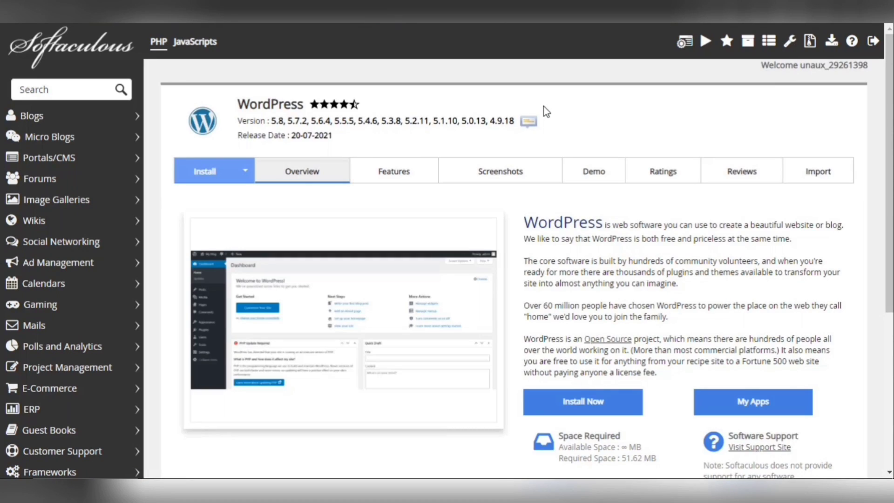
# Step: Install WordPress on the unaux.com subdomain keeping the default settings
pyautogui.click(246, 173)
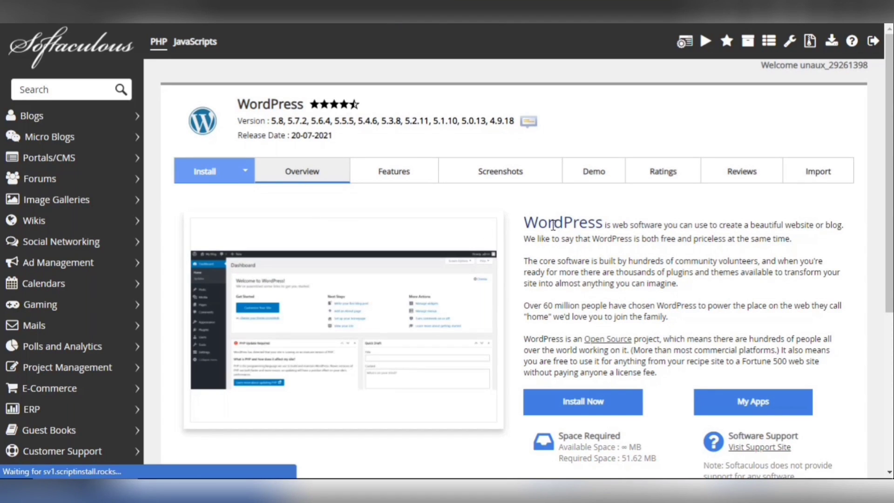
pyautogui.scroll(-1, 553, 223)
pyautogui.scroll(-3, 547, 221)
pyautogui.scroll(2, 547, 220)
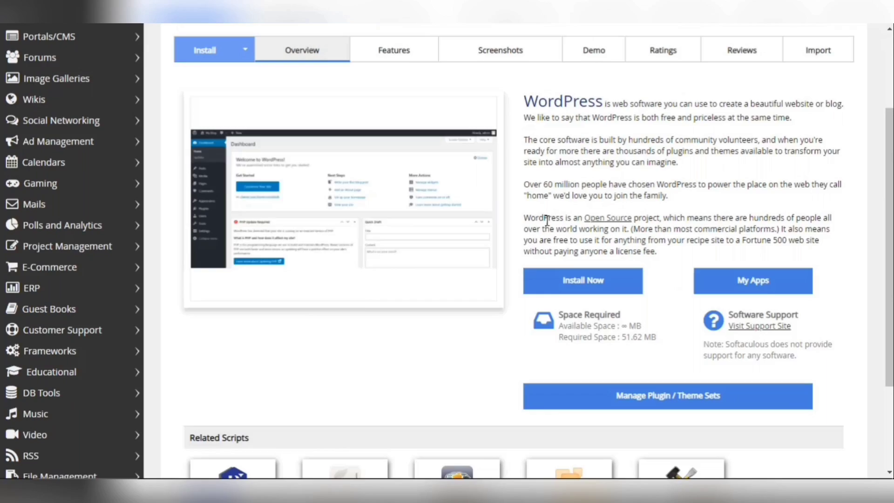
pyautogui.scroll(1, 546, 221)
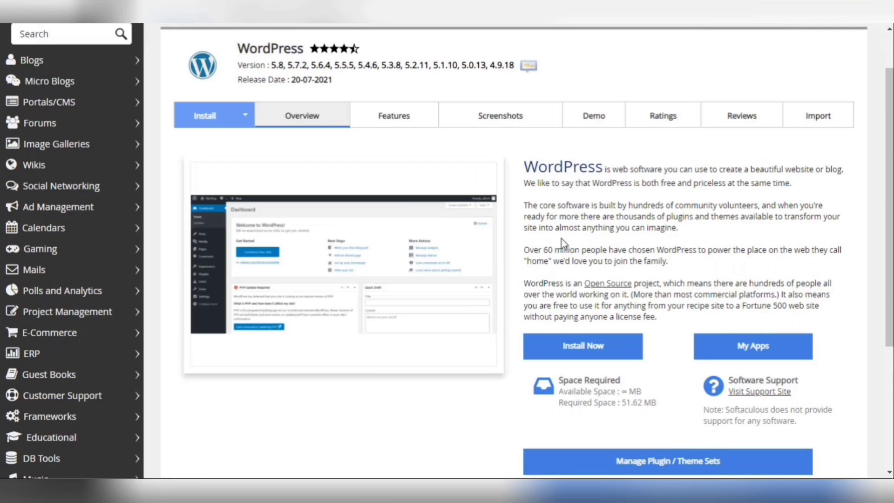
pyautogui.click(584, 353)
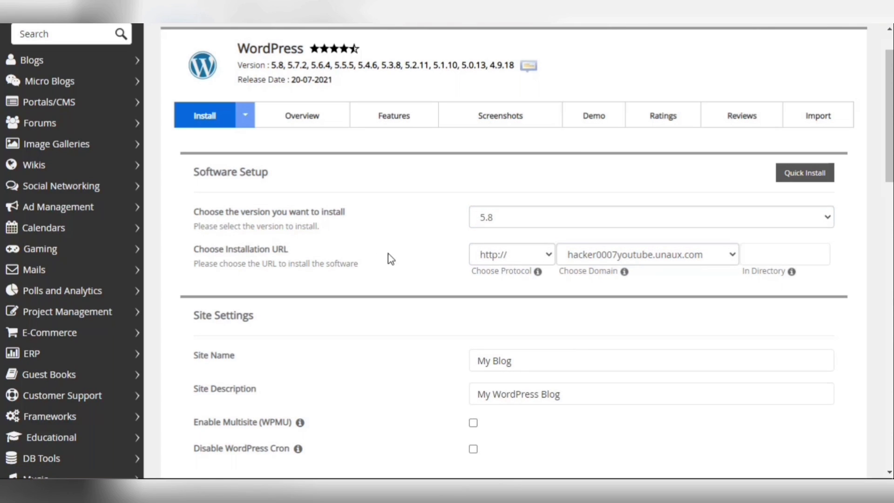
pyautogui.scroll(-4, 410, 253)
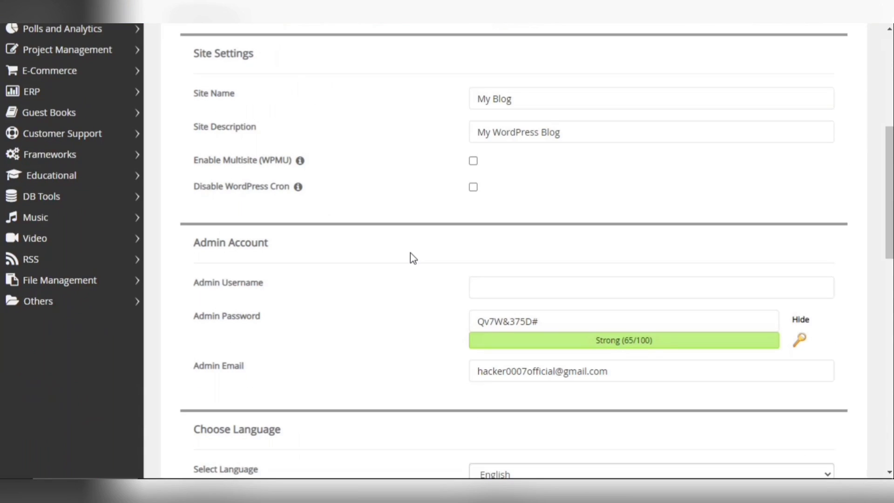
pyautogui.scroll(-1, 410, 253)
pyautogui.scroll(-1, 411, 253)
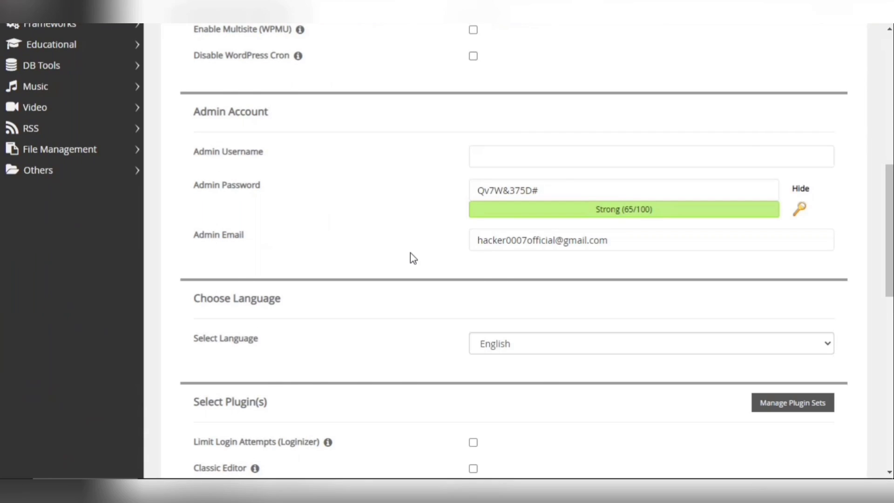
pyautogui.scroll(-1, 411, 253)
pyautogui.scroll(-1, 410, 253)
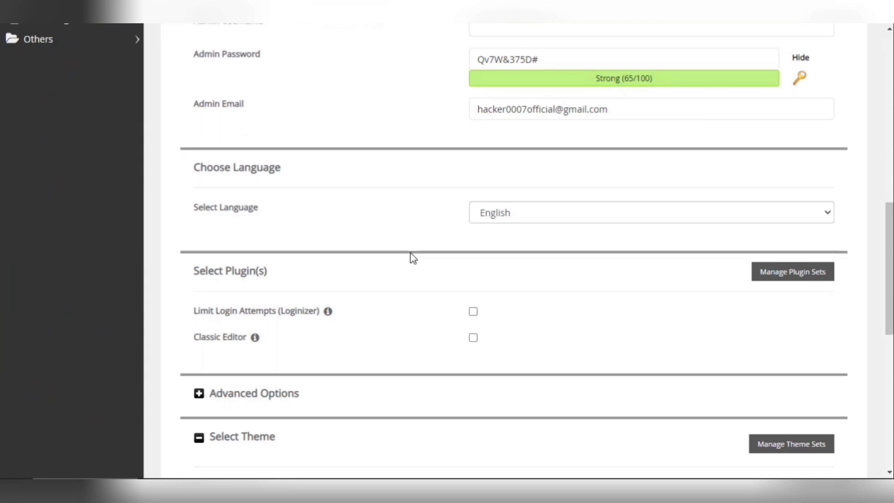
pyautogui.scroll(-3, 410, 253)
pyautogui.scroll(-1, 410, 253)
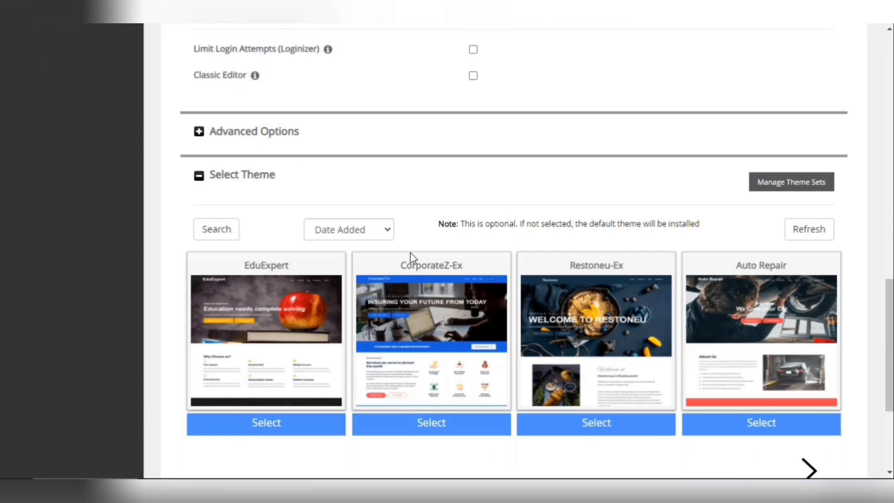
pyautogui.scroll(-3, 410, 257)
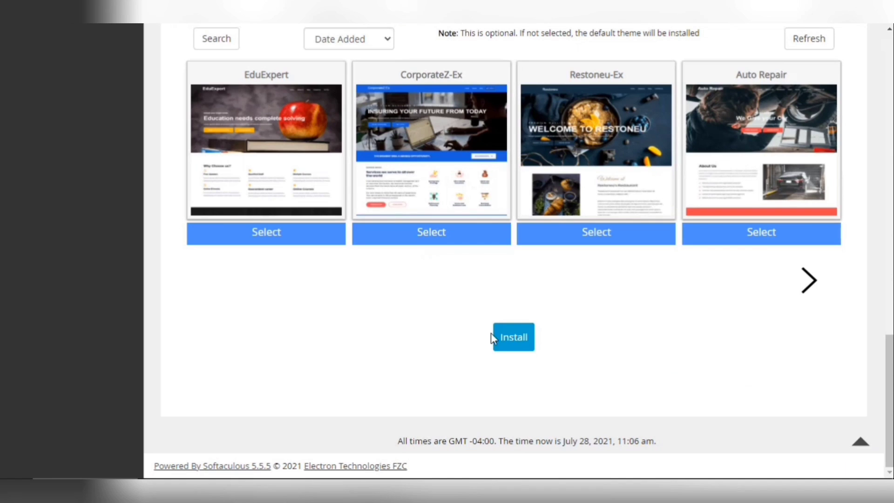
pyautogui.click(516, 337)
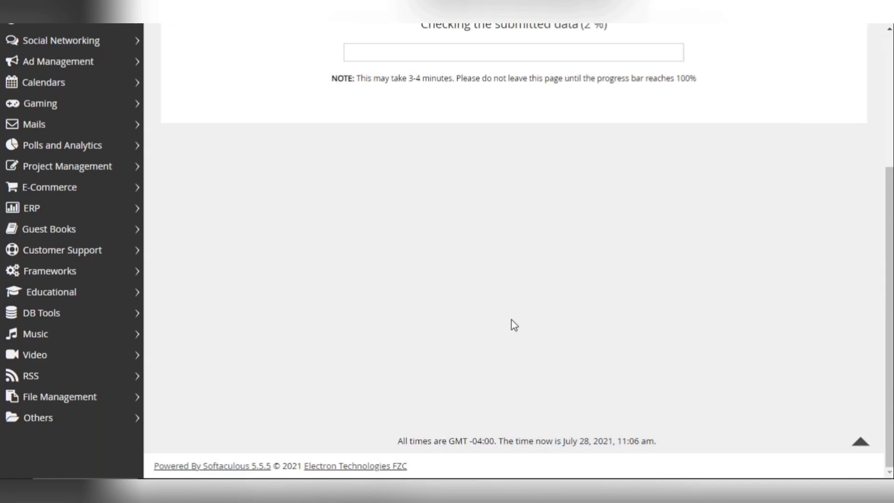
pyautogui.scroll(2, 495, 297)
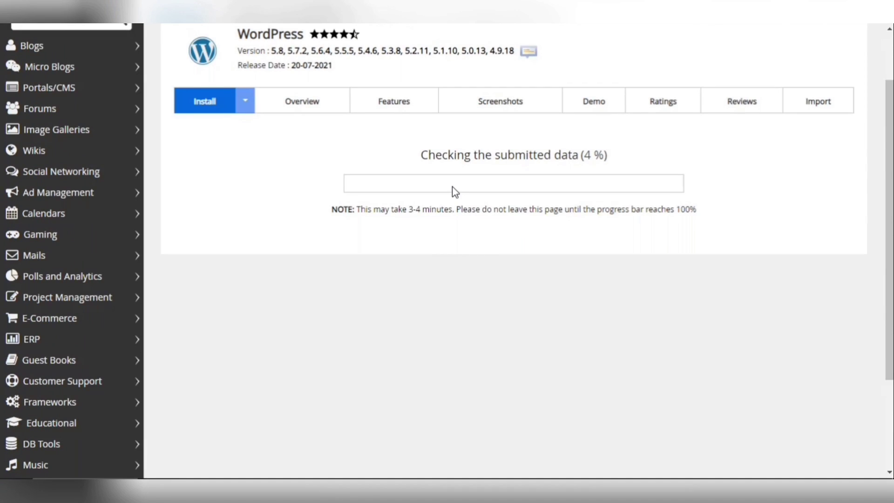
pyautogui.scroll(1, 452, 187)
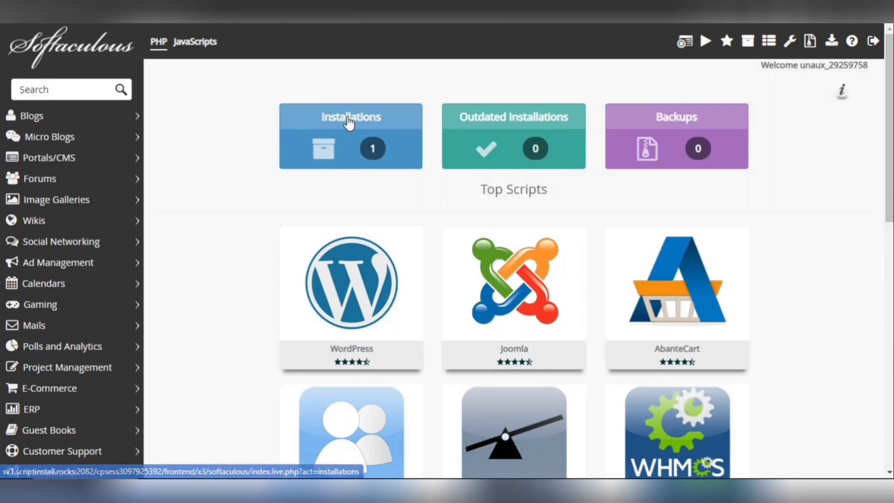
# Step: View the installations list showing WordPress 5.8 installed today
pyautogui.click(348, 122)
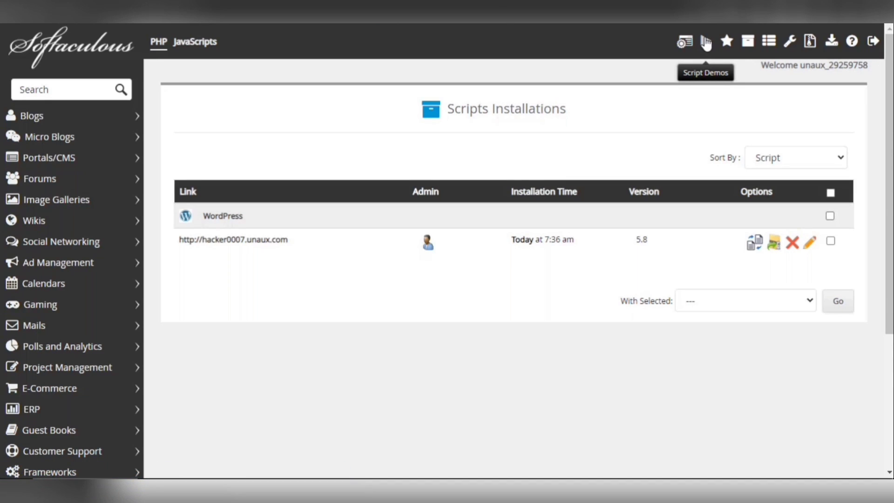
# Step: Launch the WordPress demo from Script Demos, showing the My Blog Hello world! page
pyautogui.click(706, 38)
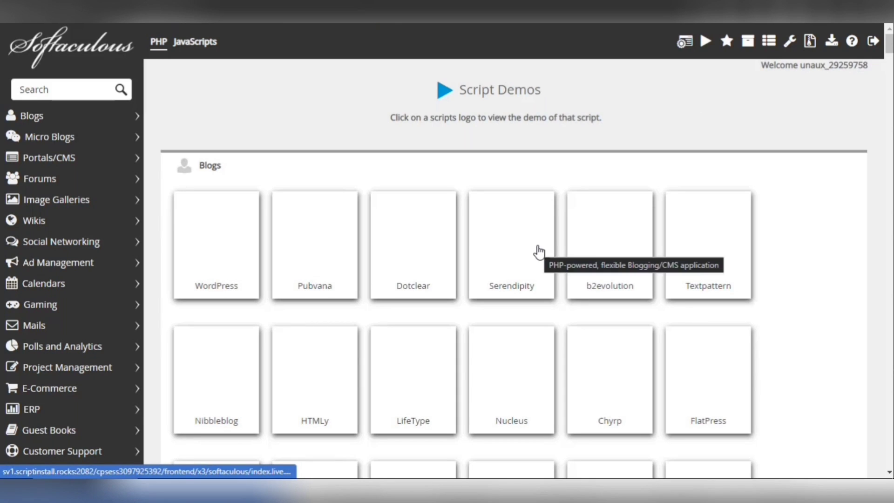
pyautogui.click(539, 251)
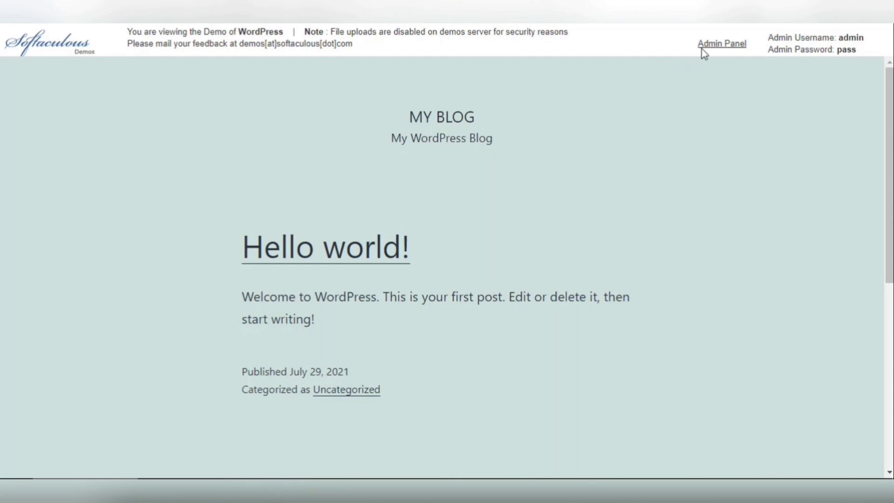
# Step: Log in to the demo site's WordPress admin with the remembered credentials
pyautogui.click(714, 47)
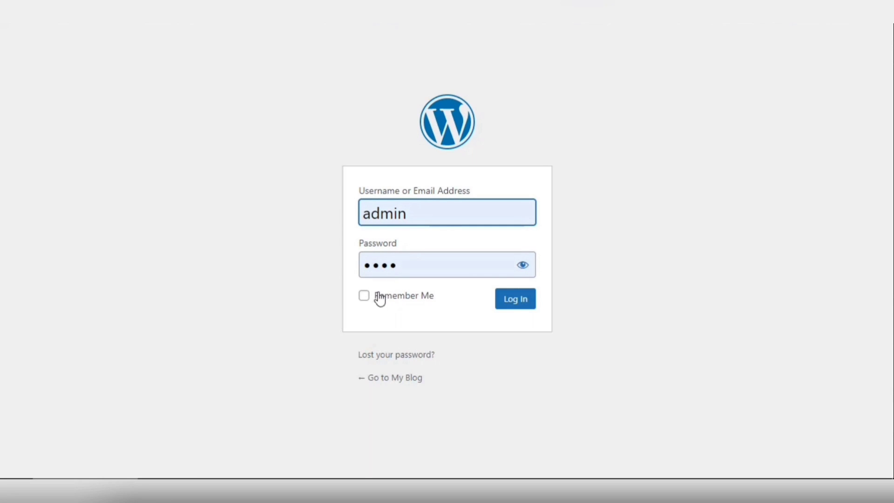
pyautogui.click(523, 266)
pyautogui.click(523, 267)
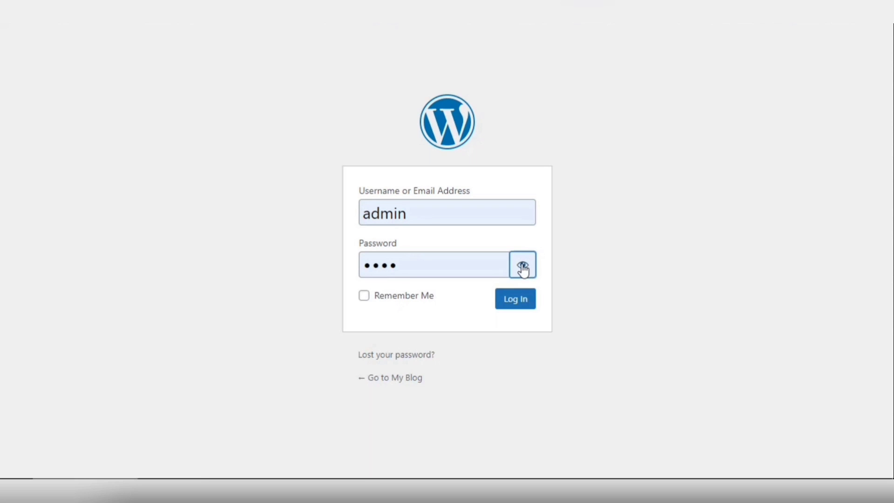
pyautogui.click(399, 297)
pyautogui.click(510, 303)
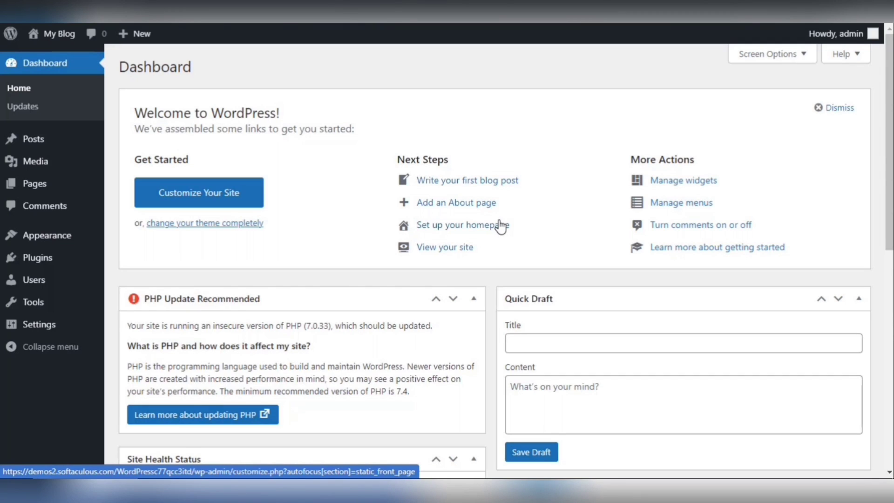
# Step: From the Dashboard welcome panel, start customizing the My Blog site
pyautogui.click(500, 225)
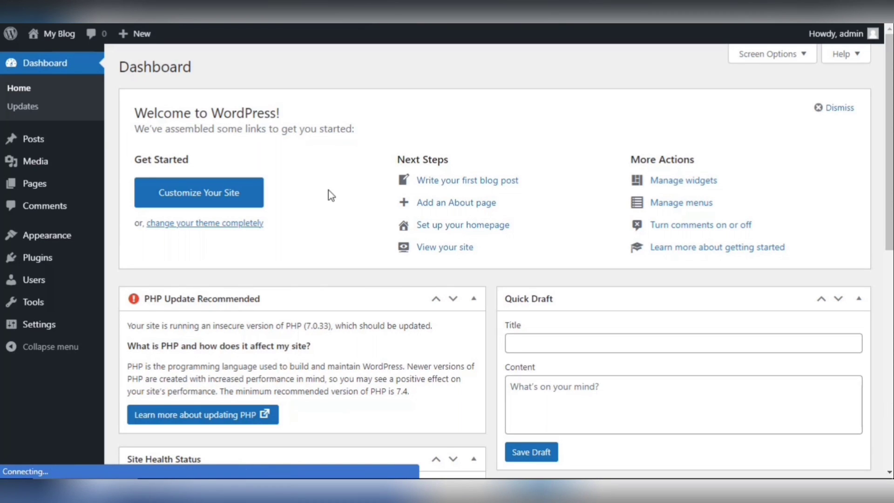
pyautogui.scroll(-2, 525, 169)
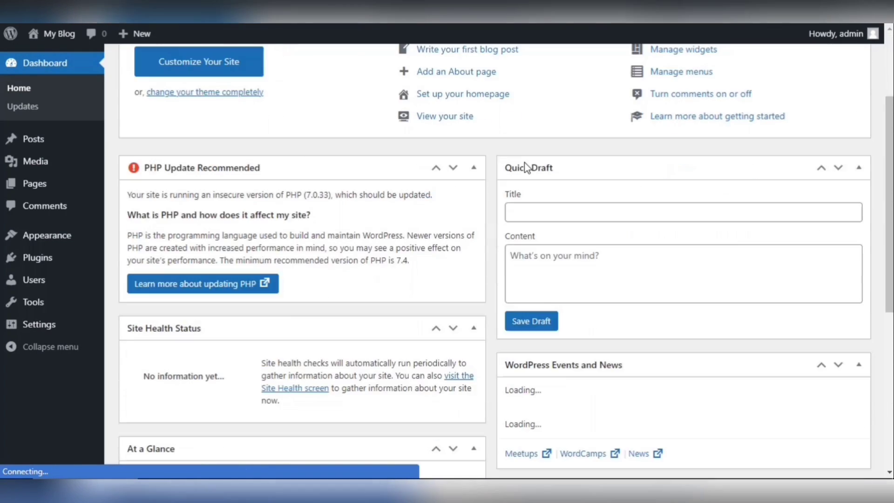
pyautogui.scroll(-1, 525, 168)
pyautogui.scroll(1, 524, 173)
pyautogui.scroll(1, 524, 174)
pyautogui.scroll(-4, 526, 172)
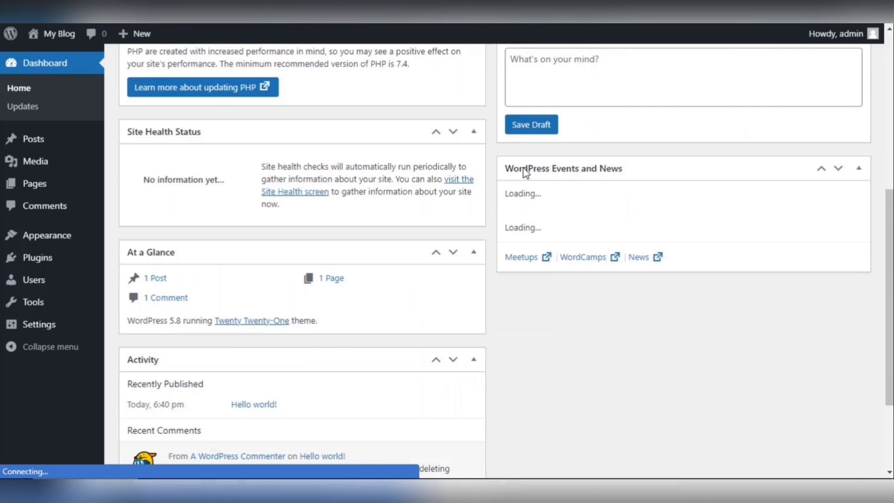
pyautogui.scroll(-2, 525, 173)
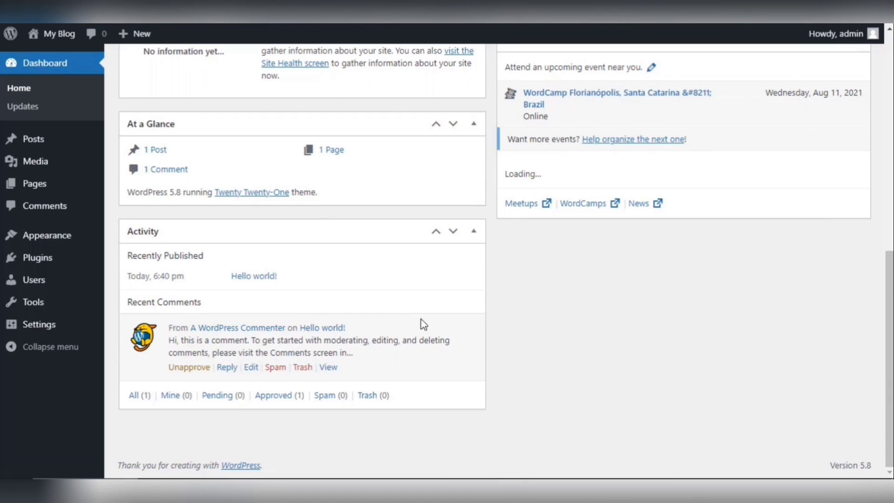
pyautogui.scroll(1, 421, 324)
pyautogui.scroll(6, 424, 299)
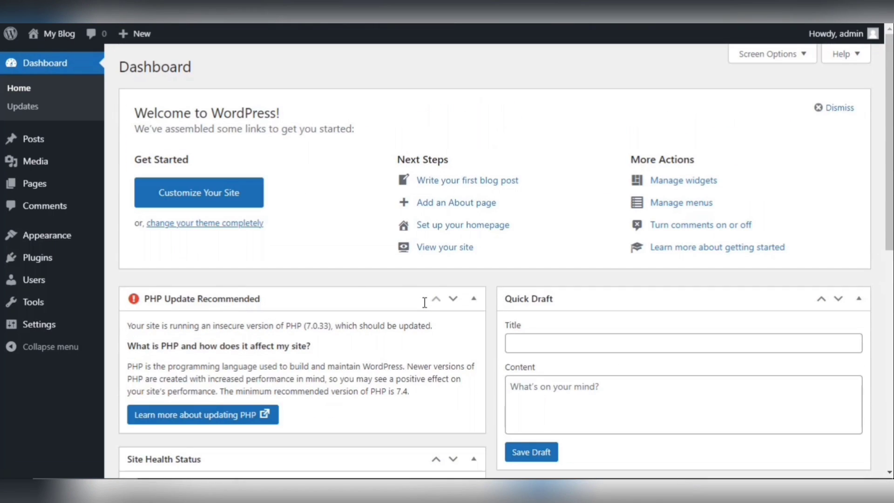
pyautogui.click(206, 199)
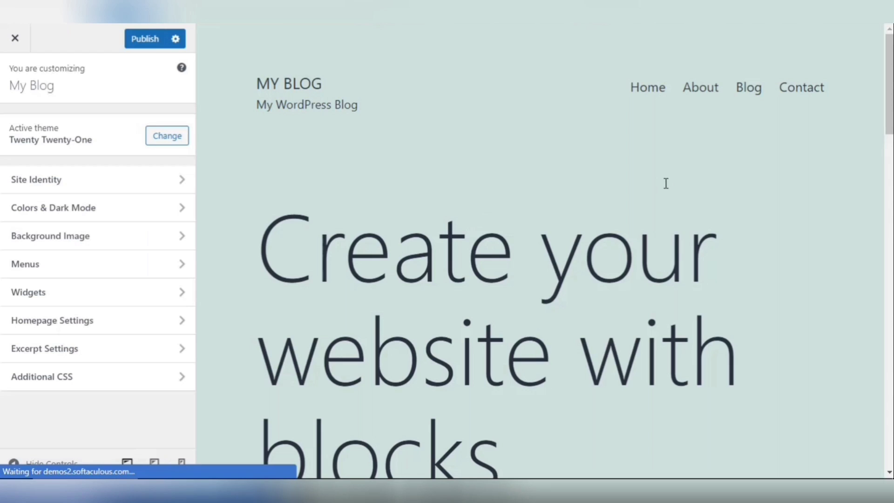
pyautogui.scroll(-3, 666, 183)
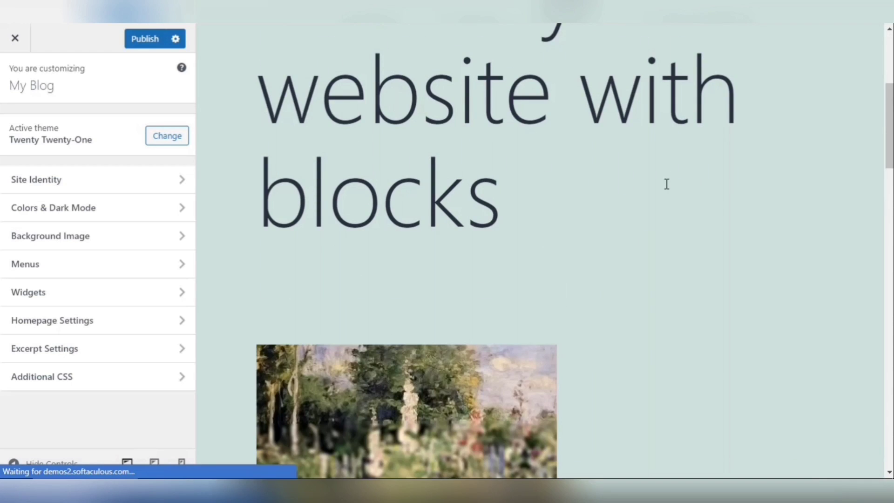
pyautogui.scroll(3, 667, 183)
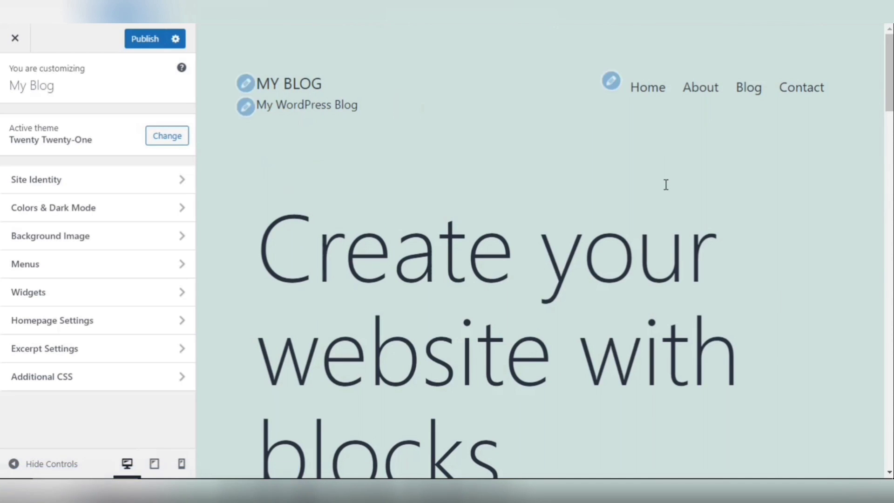
pyautogui.scroll(-1, 650, 183)
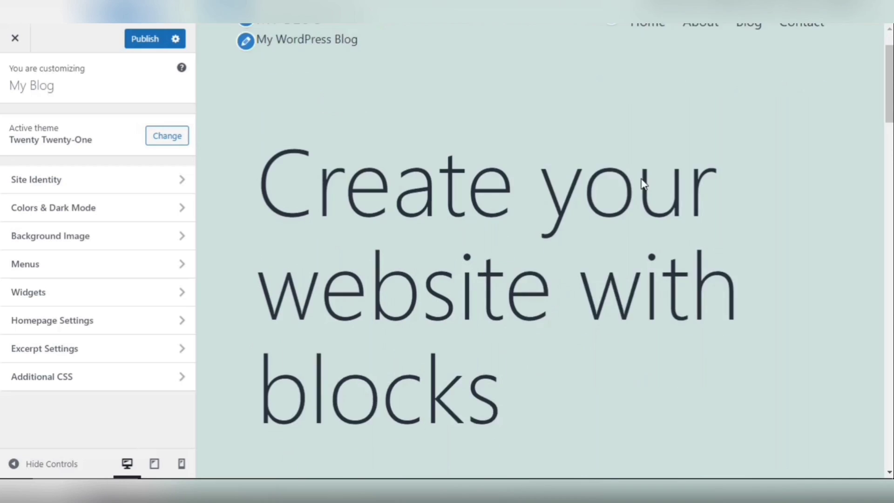
pyautogui.scroll(-2, 643, 183)
pyautogui.scroll(-2, 643, 183)
pyautogui.scroll(-2, 643, 184)
pyautogui.scroll(-5, 640, 183)
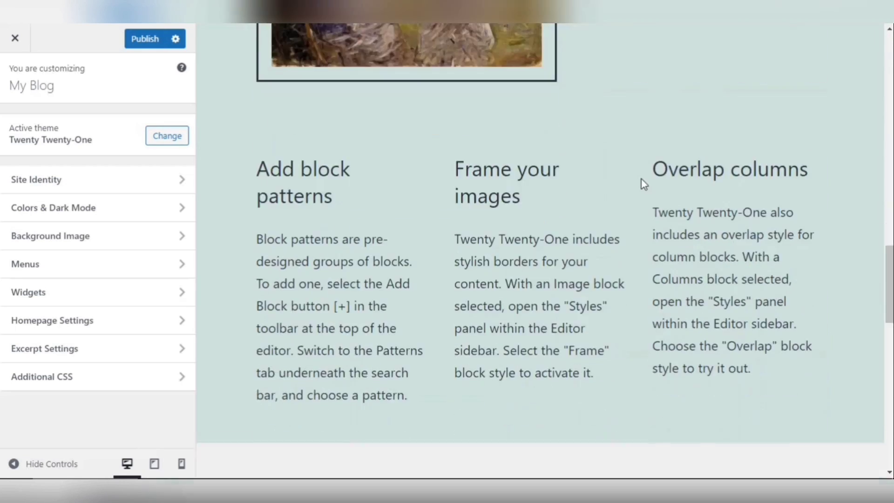
pyautogui.scroll(-1, 629, 188)
pyautogui.scroll(4, 345, 210)
pyautogui.scroll(3, 344, 205)
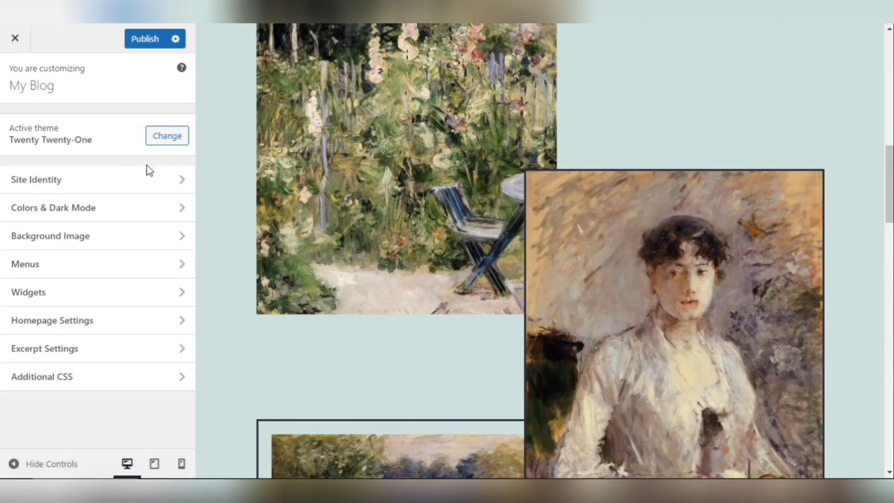
pyautogui.scroll(3, 350, 200)
pyautogui.scroll(2, 532, 188)
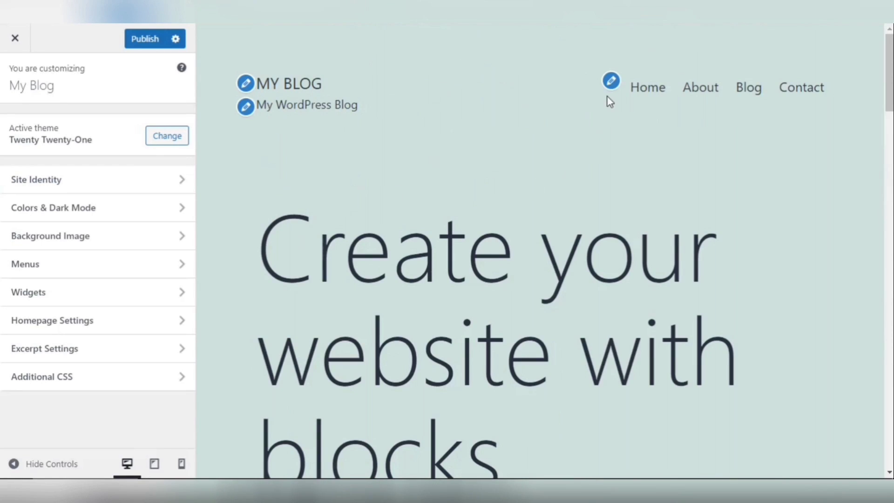
# Step: Check the Menus locations panel, then return to the Customizer main list
pyautogui.click(612, 81)
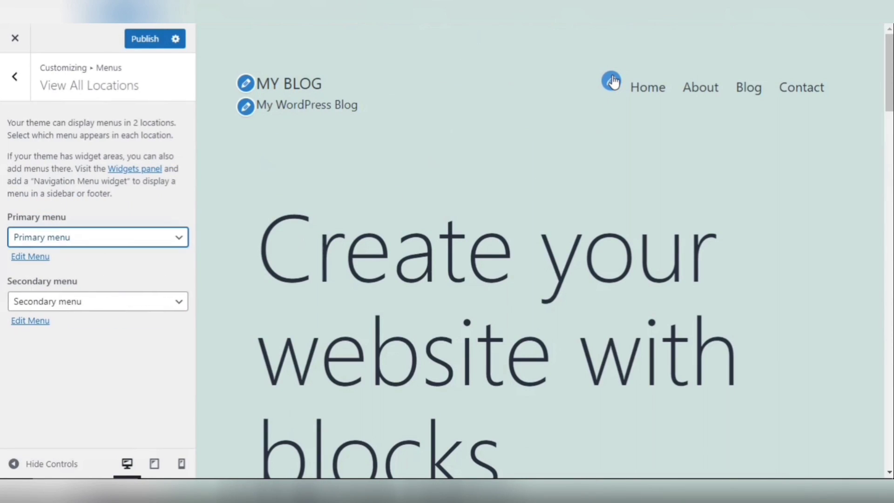
pyautogui.click(117, 239)
pyautogui.click(15, 79)
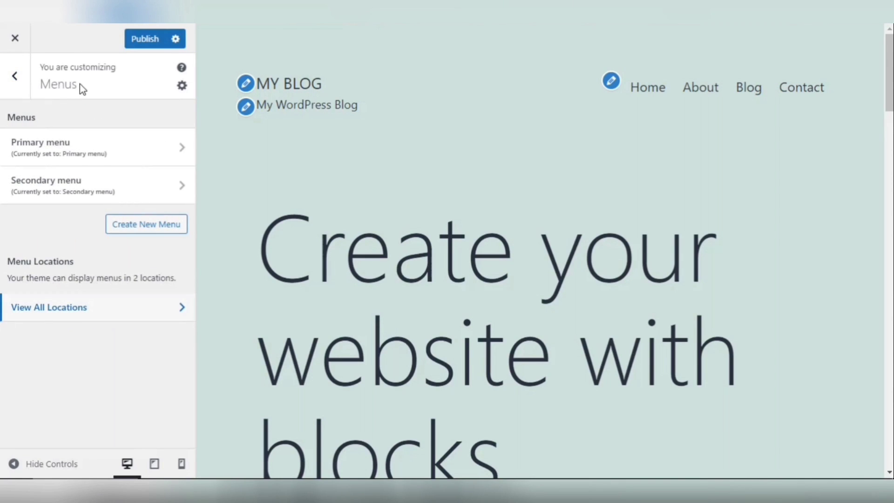
pyautogui.click(16, 76)
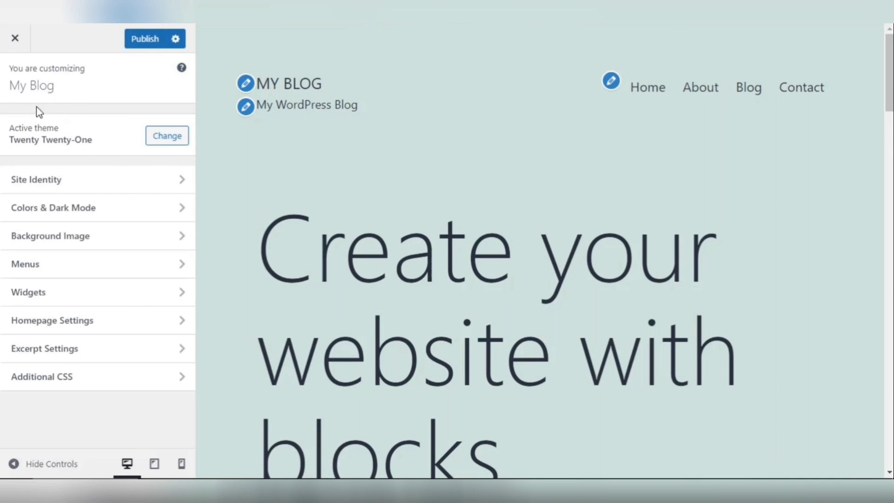
# Step: In Site Identity, rename the site Hacker0007 and set the tagline to Tech Tutorials
pyautogui.click(64, 181)
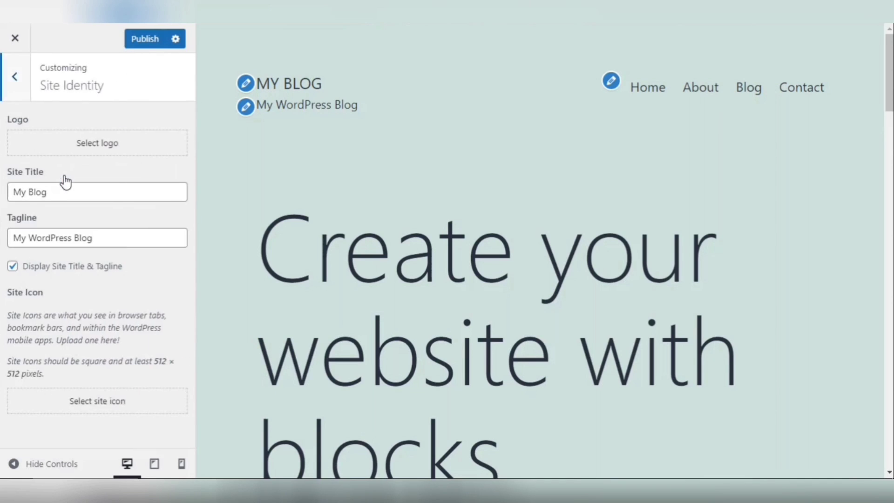
pyautogui.moveTo(58, 191); pyautogui.dragTo(12, 197)
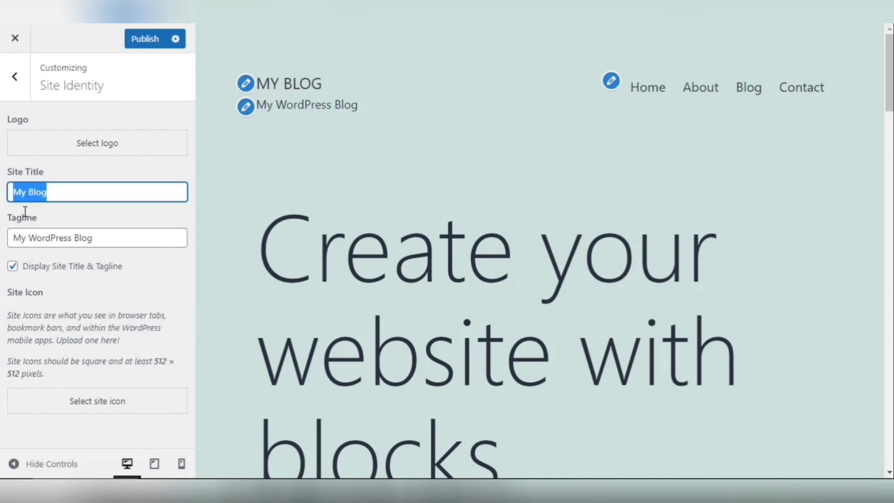
pyautogui.write('Ha')
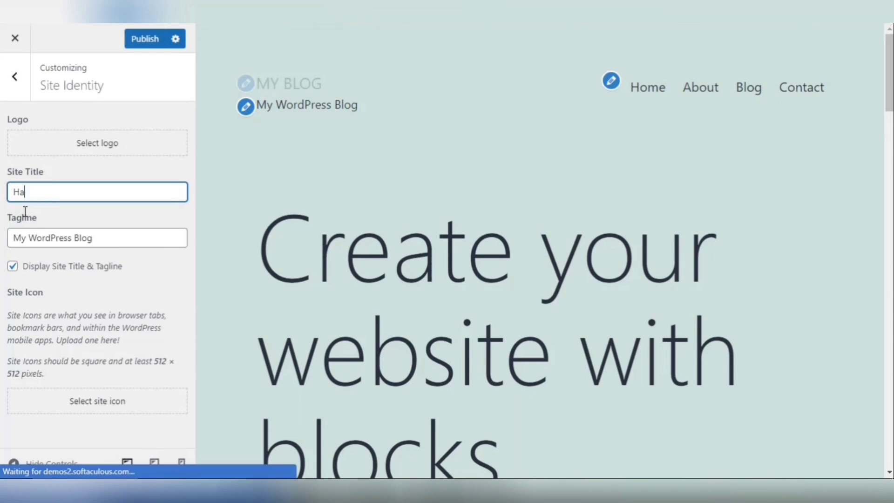
pyautogui.write('cker0007')
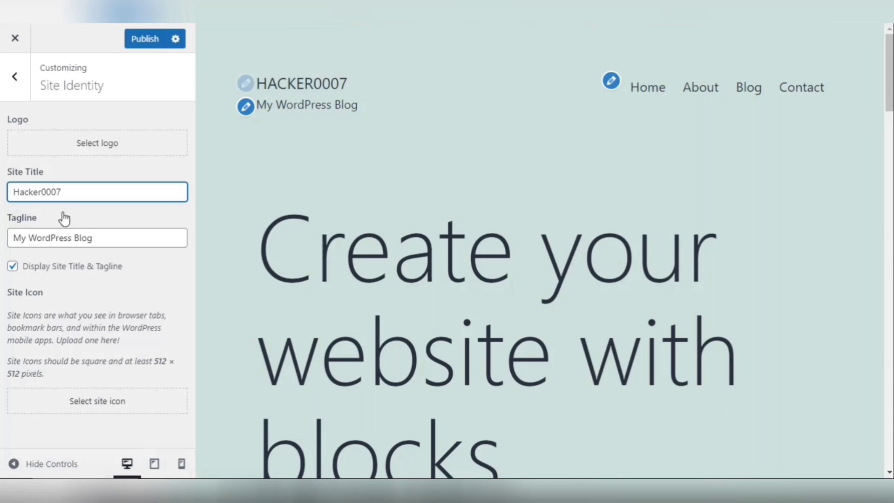
pyautogui.moveTo(356, 84); pyautogui.dragTo(257, 89)
pyautogui.click(363, 80)
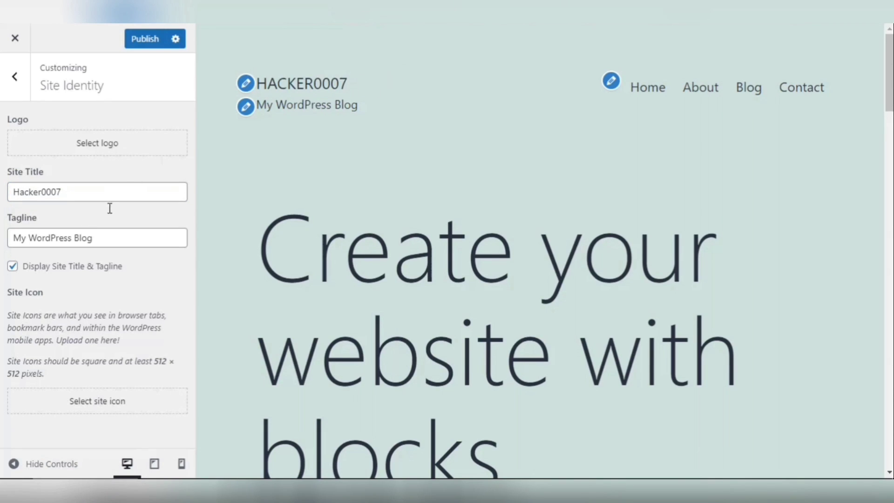
pyautogui.moveTo(115, 240); pyautogui.dragTo(31, 246)
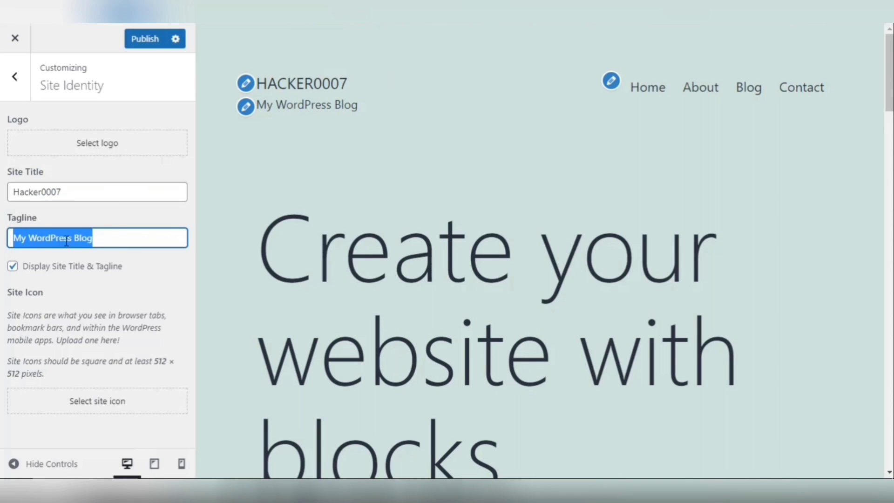
pyautogui.write('Tech Tutorials')
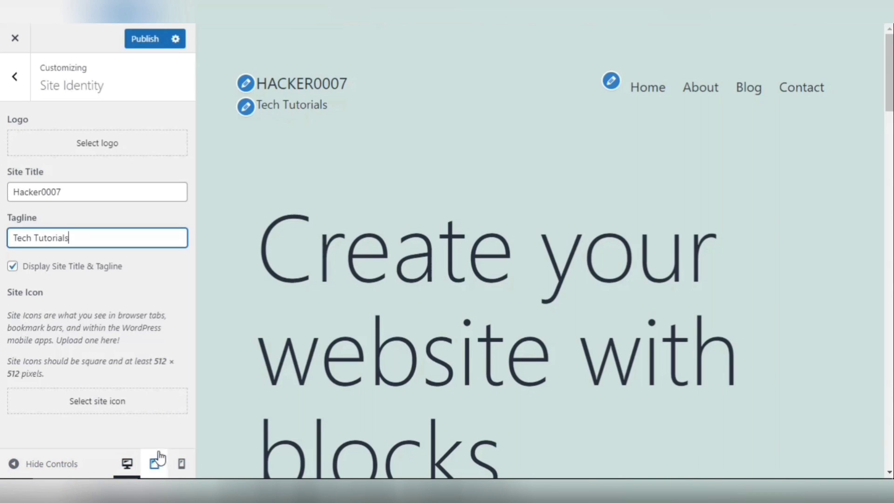
# Step: Go into the Background Image settings and begin selecting a site background
pyautogui.click(14, 77)
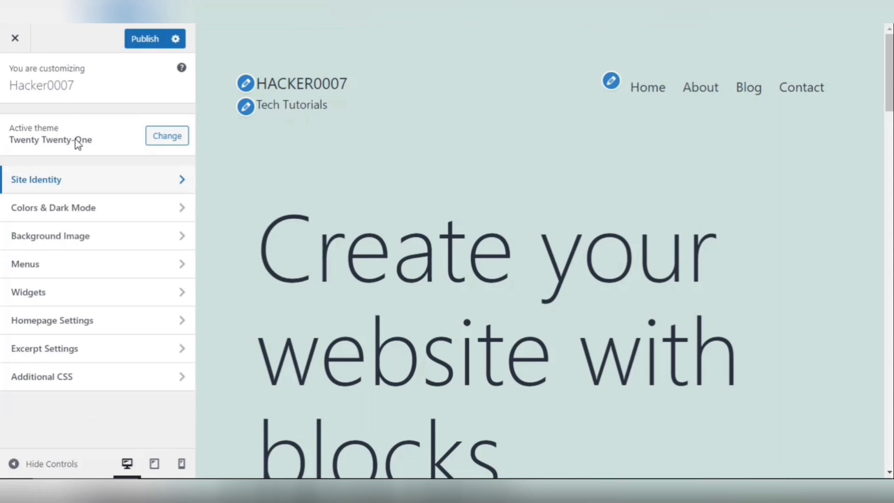
pyautogui.click(75, 241)
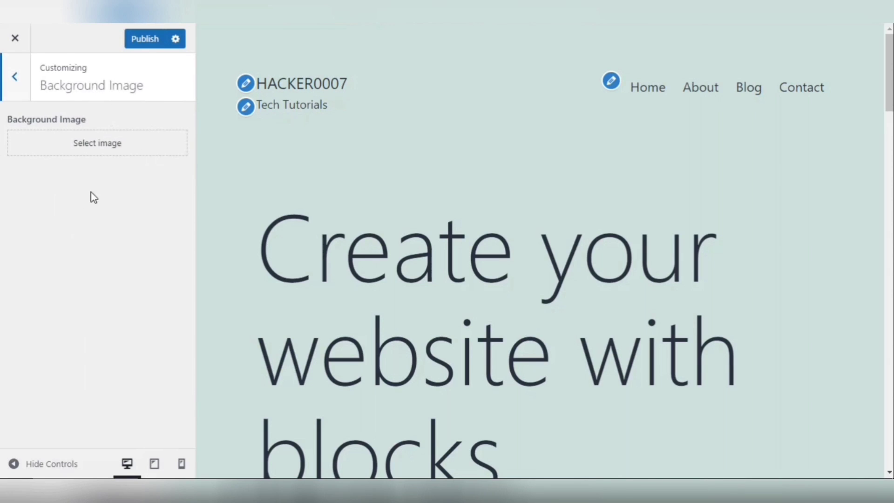
pyautogui.click(12, 78)
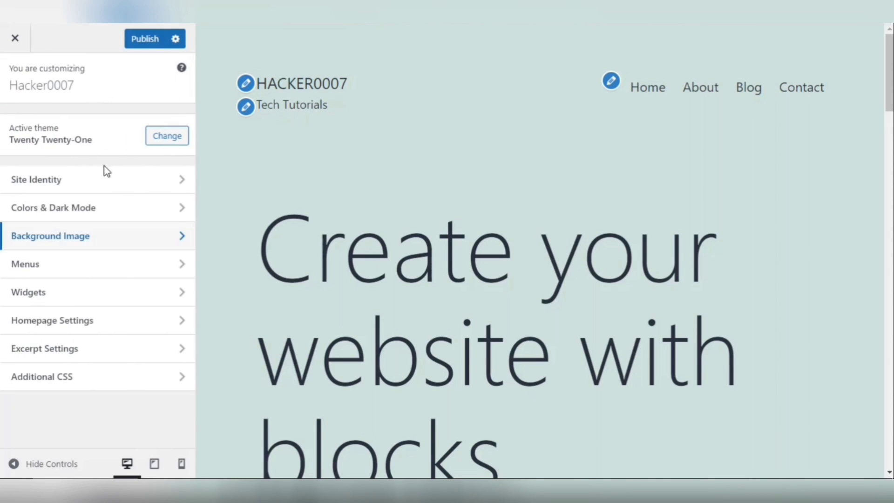
pyautogui.click(67, 236)
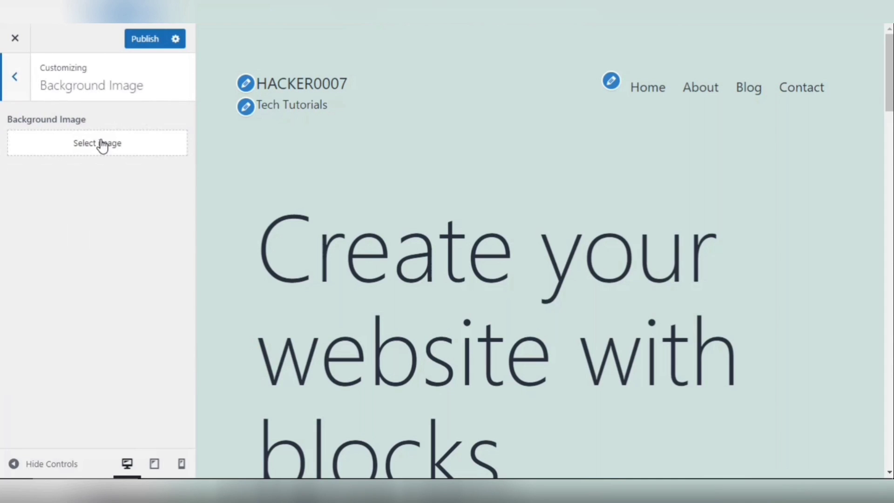
pyautogui.click(101, 142)
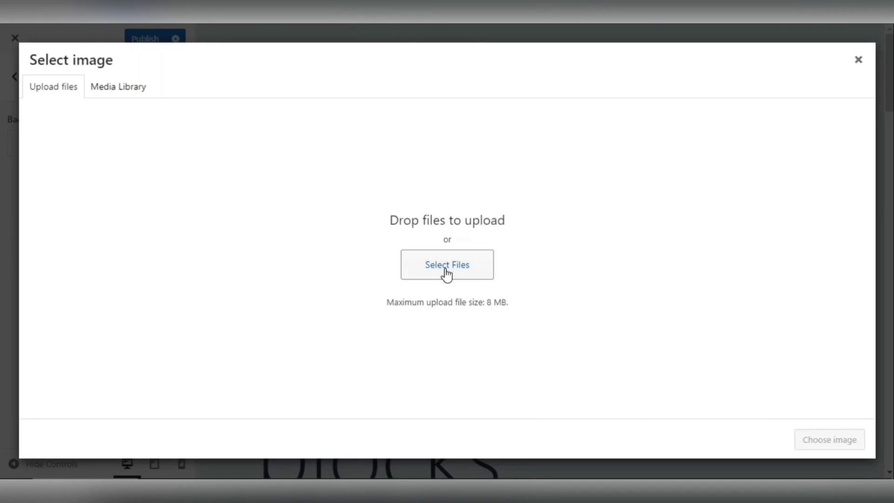
# Step: Upload pexels-bao-dang-3700369 from Downloads; the upload fails and the error is dismissed
pyautogui.click(445, 267)
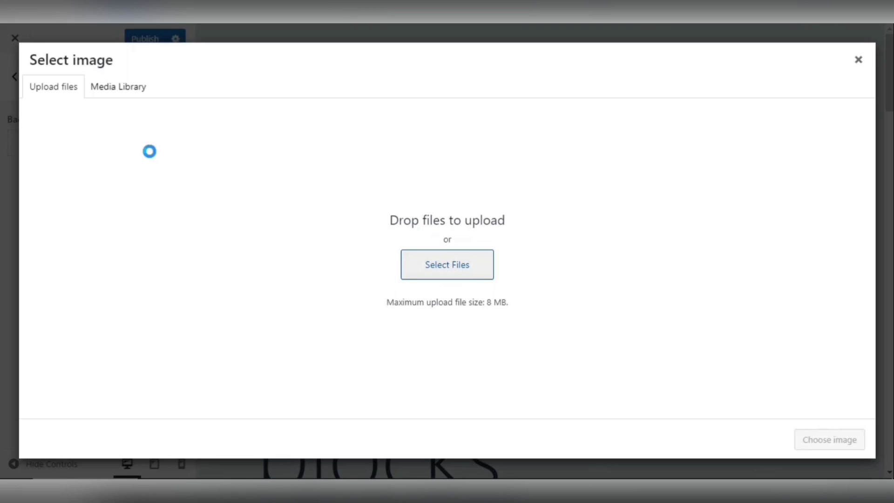
pyautogui.click(61, 112)
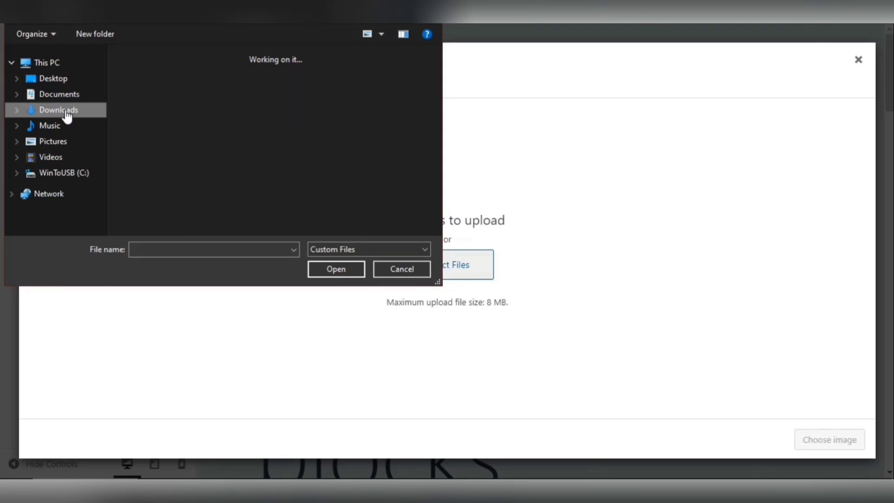
pyautogui.scroll(-3, 287, 130)
pyautogui.scroll(-2, 287, 130)
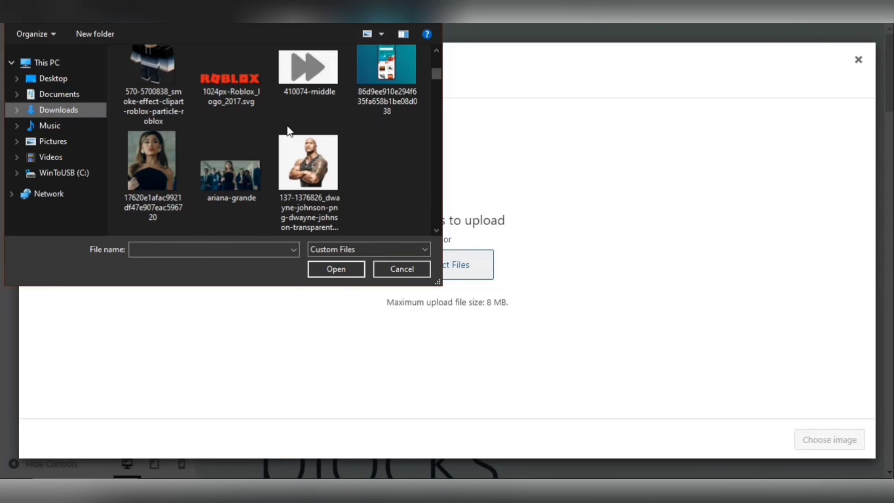
pyautogui.scroll(-2, 287, 130)
pyautogui.scroll(-2, 286, 131)
pyautogui.scroll(2, 287, 130)
pyautogui.scroll(2, 287, 130)
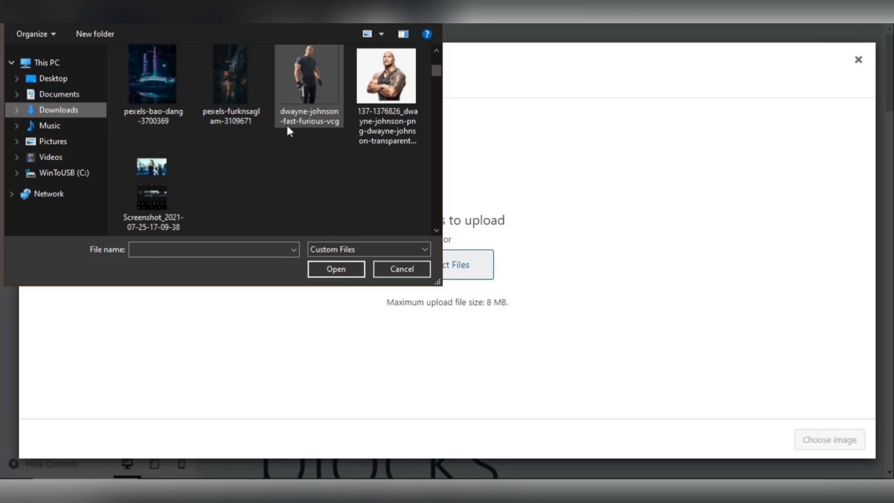
pyautogui.scroll(2, 287, 130)
pyautogui.scroll(-1, 287, 135)
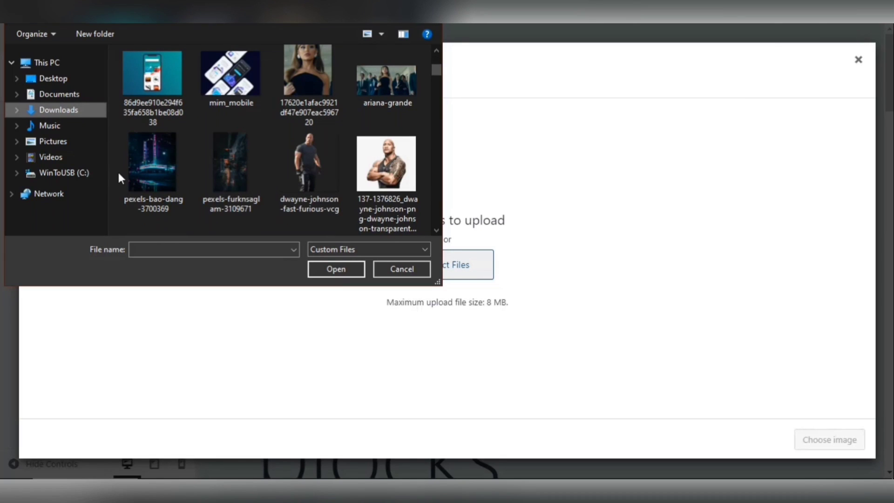
pyautogui.click(167, 166)
pyautogui.scroll(-3, 176, 171)
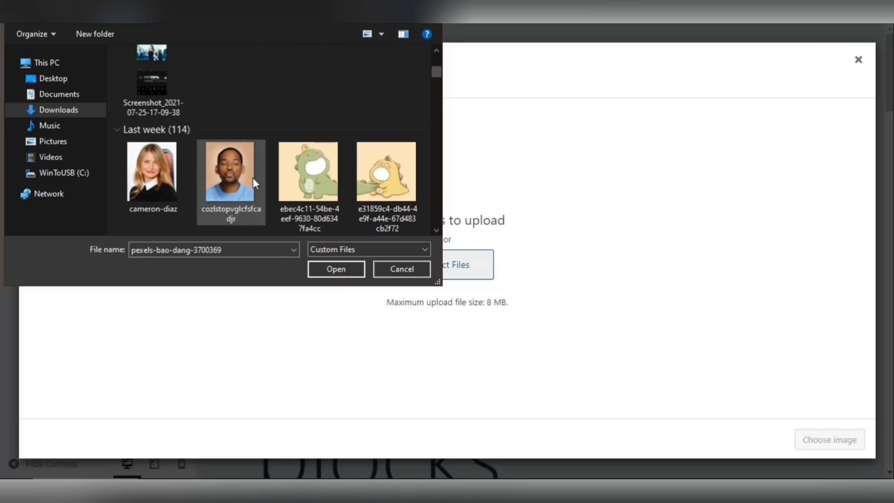
pyautogui.scroll(2, 254, 182)
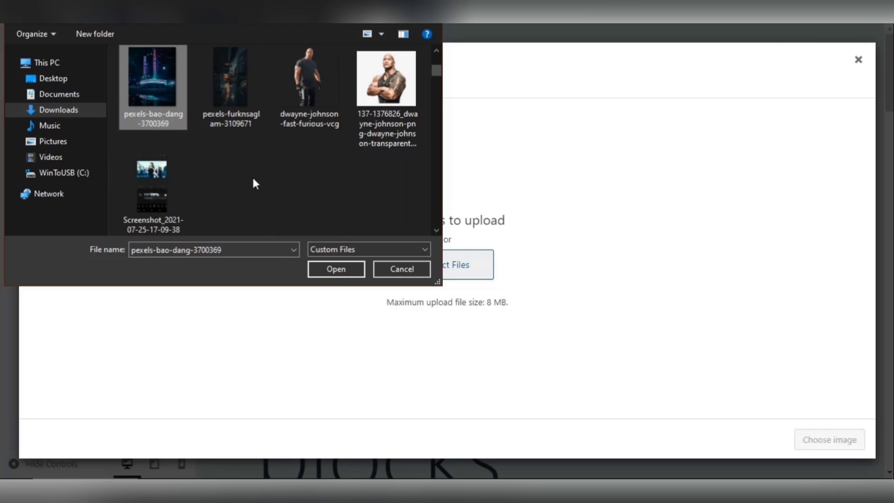
pyautogui.click(349, 274)
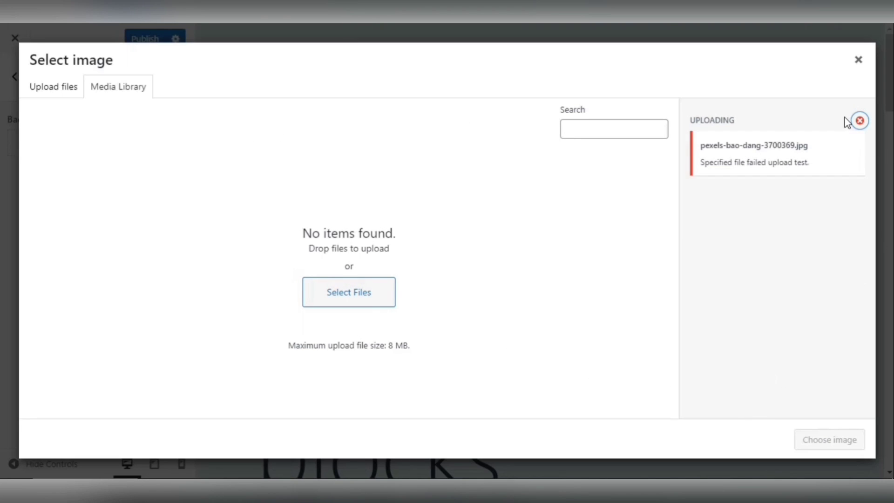
pyautogui.click(860, 121)
# Step: Close the image window and browse the Menus panel, backing out of a new menu form
pyautogui.click(859, 61)
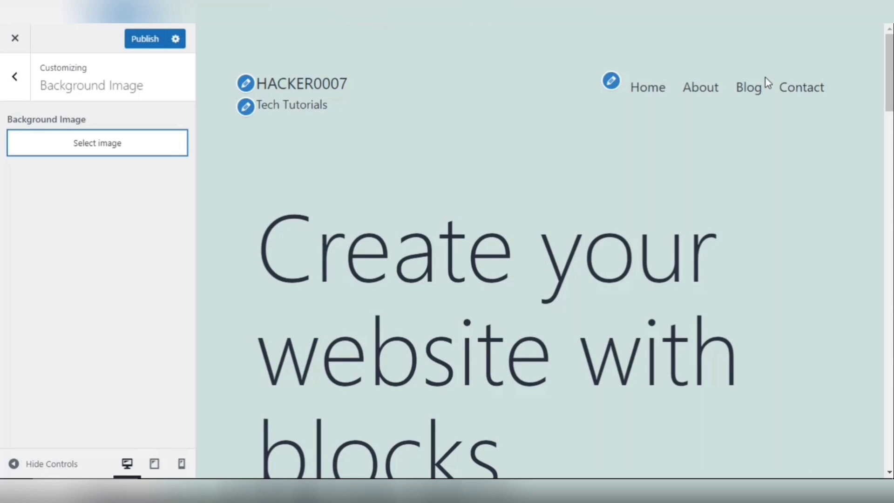
pyautogui.click(12, 78)
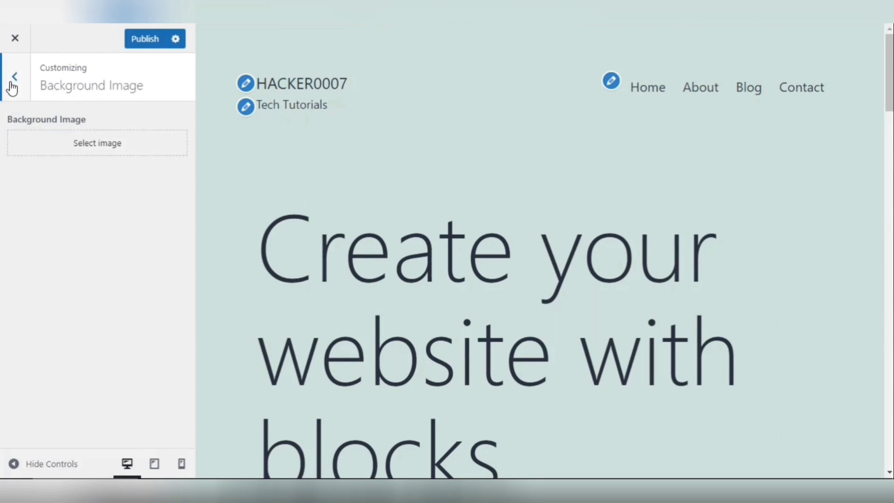
pyautogui.click(75, 271)
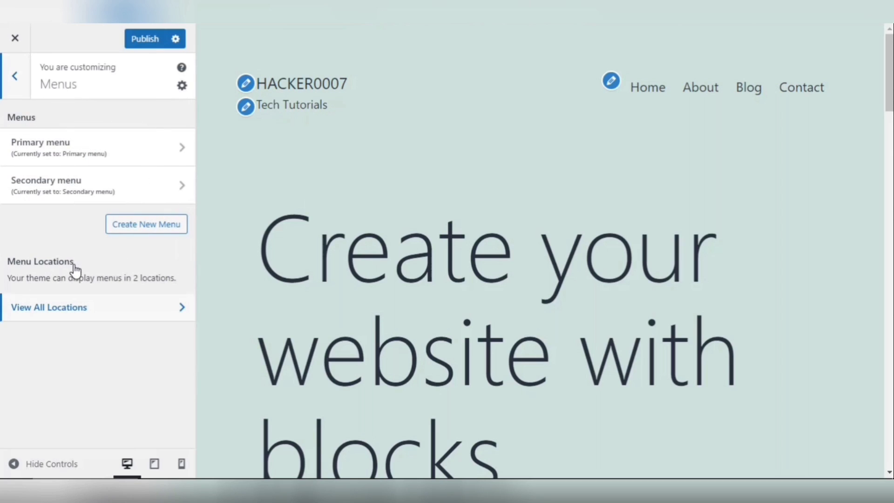
pyautogui.click(161, 224)
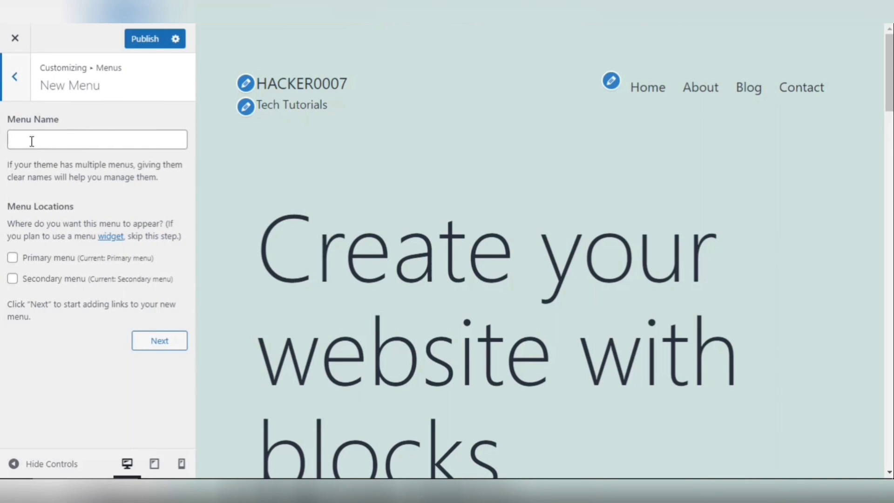
pyautogui.click(14, 79)
pyautogui.click(16, 81)
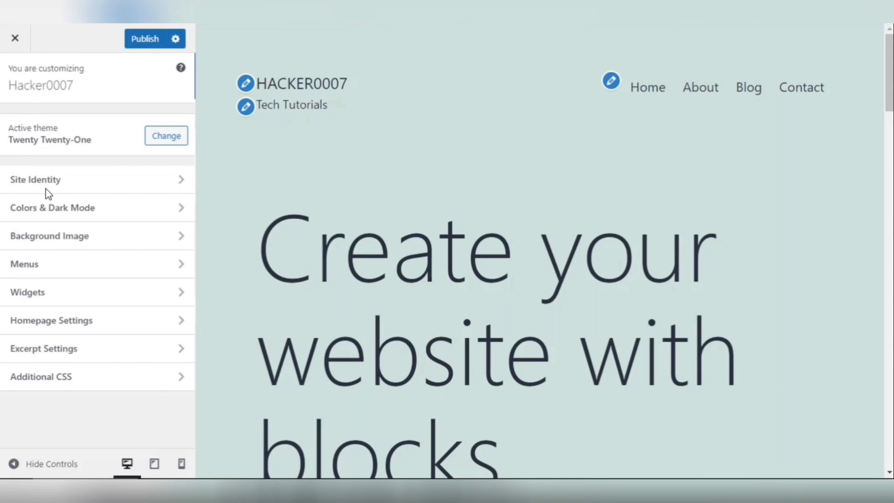
pyautogui.click(44, 267)
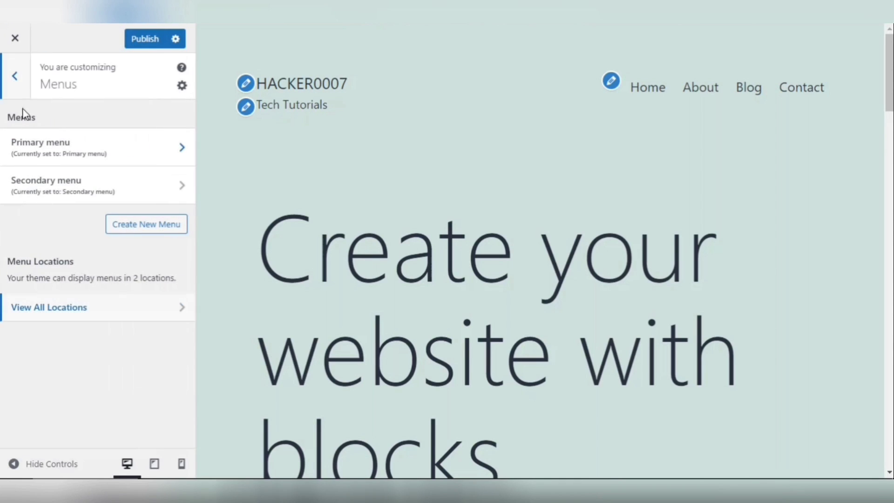
pyautogui.click(14, 77)
# Step: Browse Themes and Excerpt Settings, then publish the Customizer changes
pyautogui.click(177, 138)
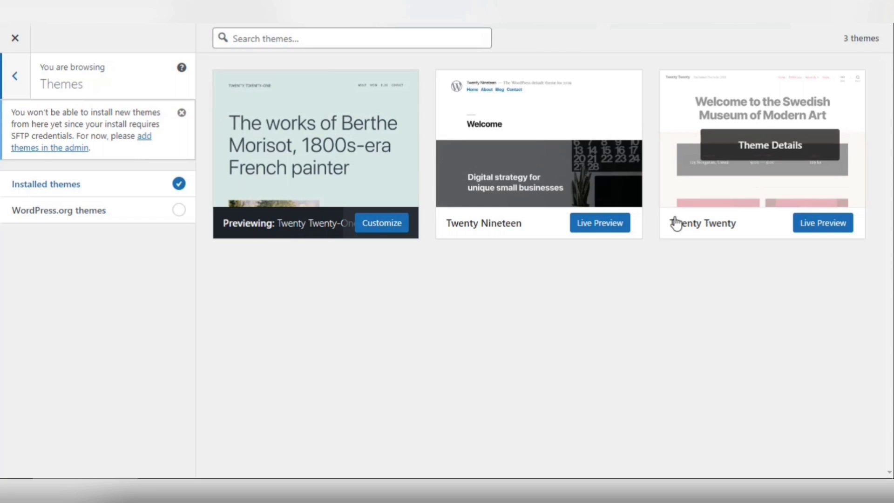
pyautogui.click(15, 76)
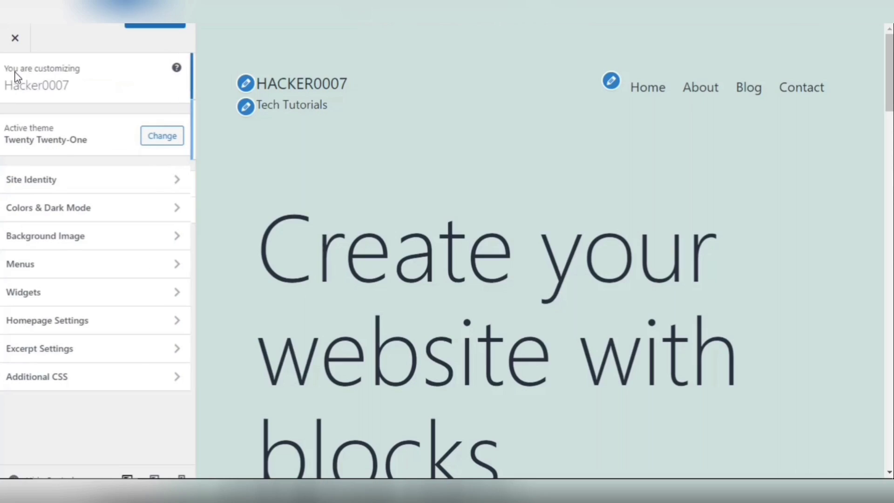
pyautogui.click(64, 349)
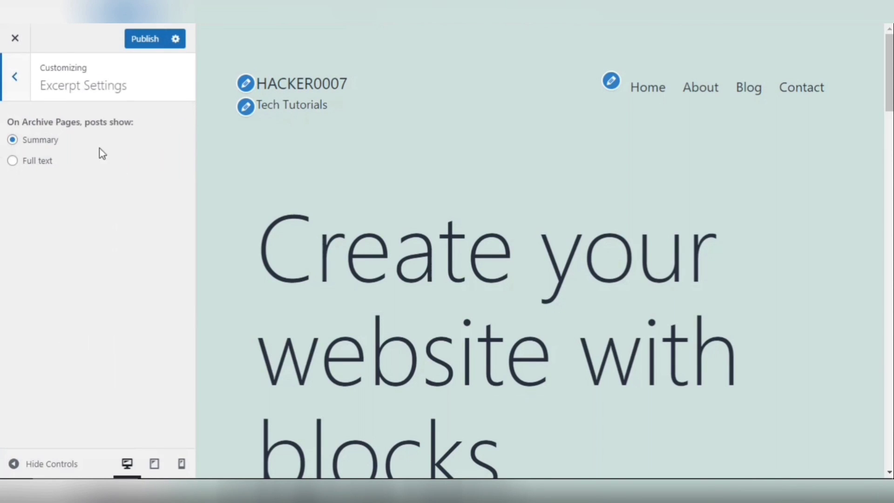
pyautogui.click(12, 89)
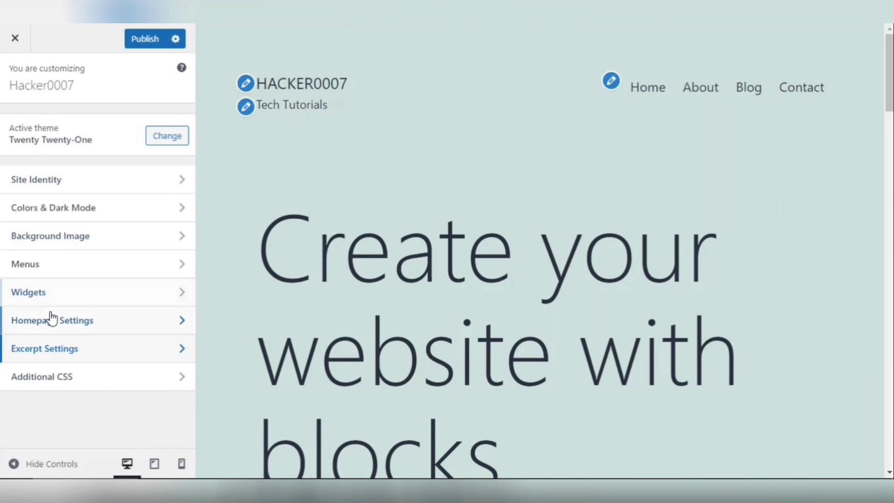
pyautogui.click(160, 38)
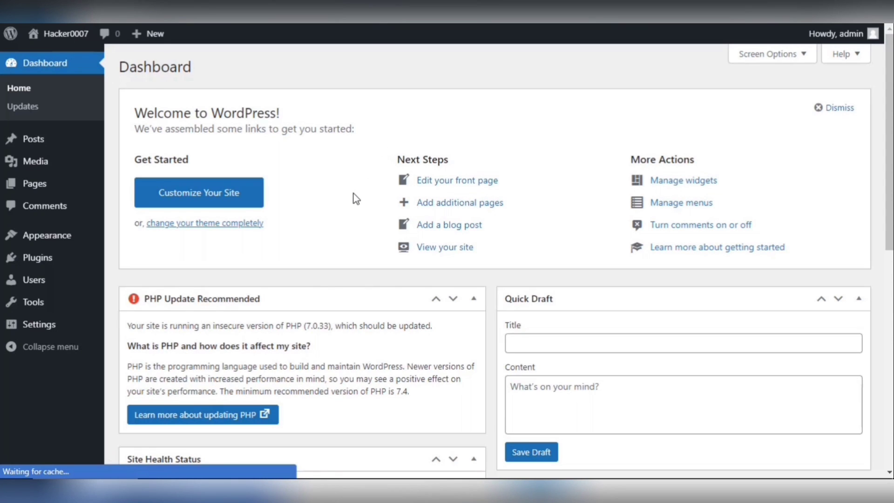
pyautogui.scroll(-3, 354, 196)
pyautogui.scroll(-3, 355, 197)
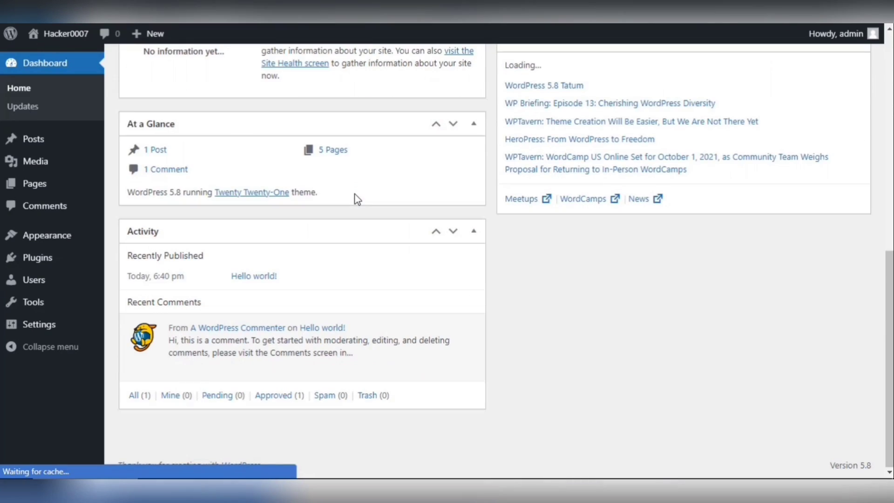
pyautogui.scroll(5, 355, 198)
pyautogui.scroll(5, 359, 198)
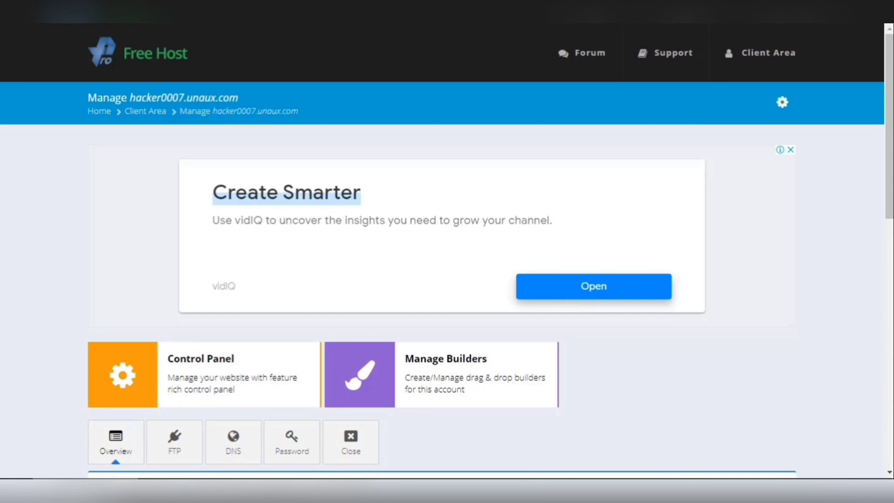
pyautogui.scroll(-3, 314, 266)
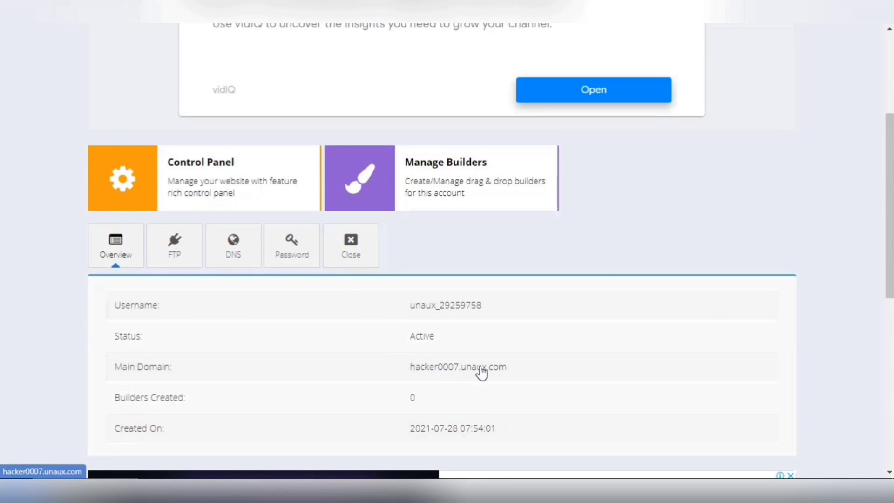
pyautogui.scroll(3, 330, 353)
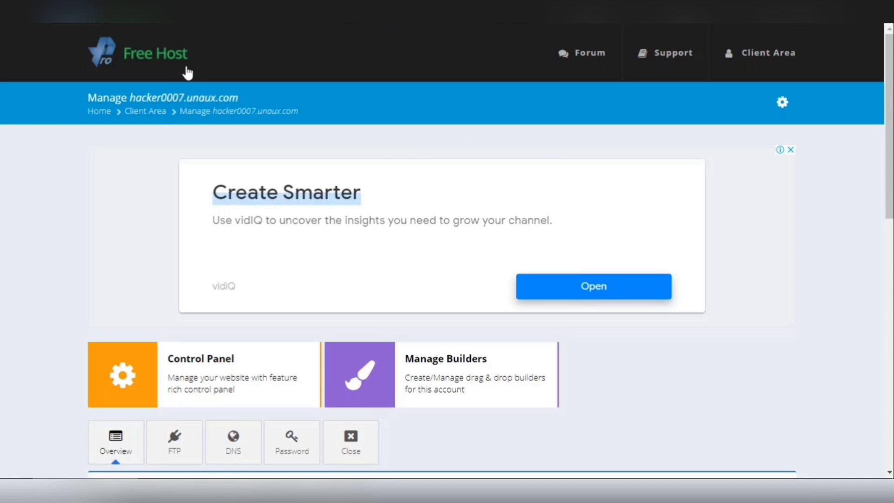
# Step: Return to the Free Host homepage from the account overview
pyautogui.click(179, 56)
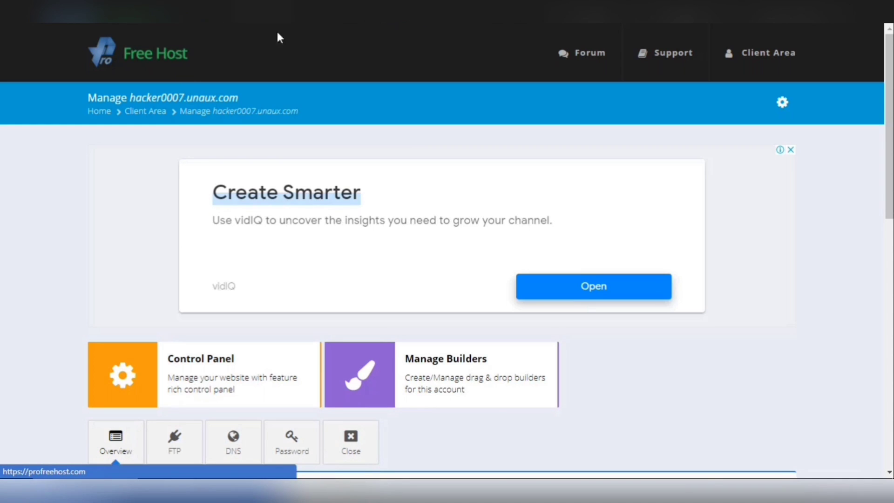